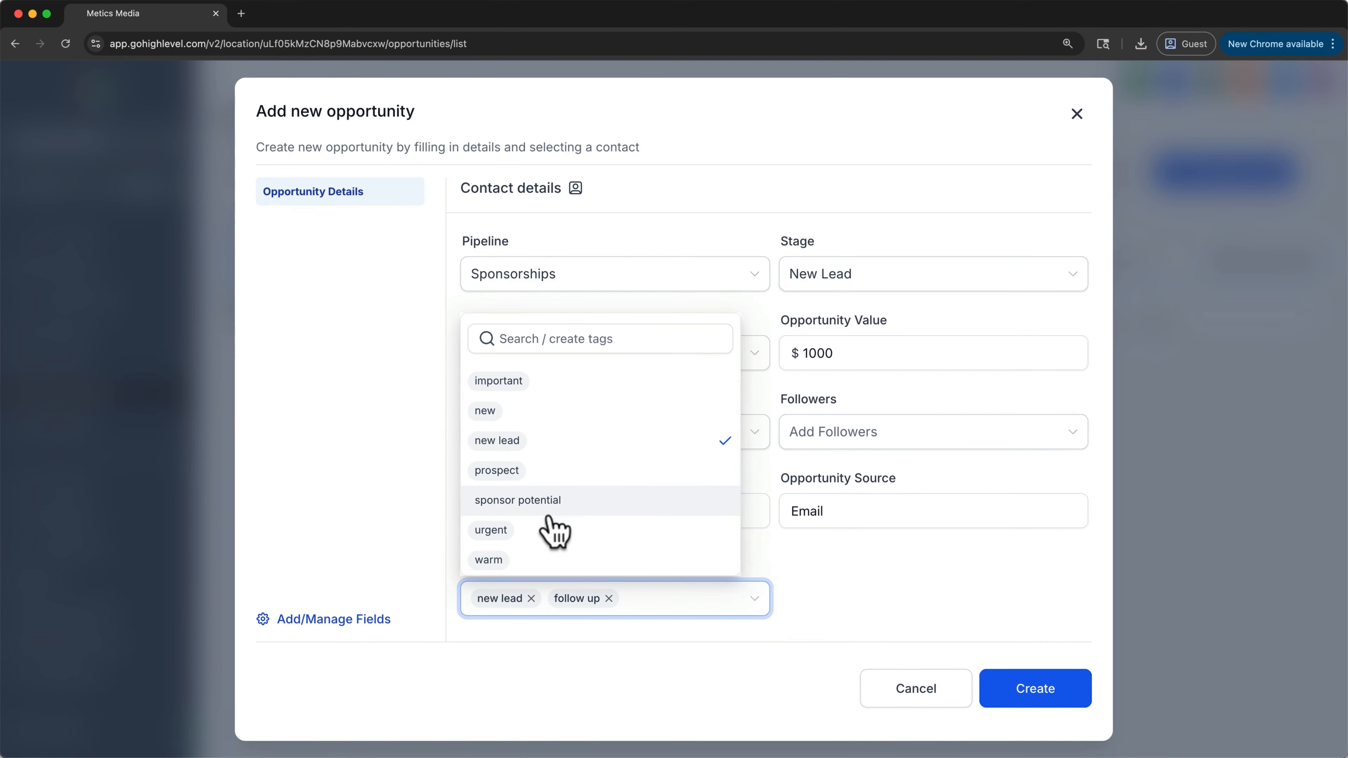
# - Add the sponsor potential tag, create the opportunity, and close its edit window
pyautogui.click(553, 515)
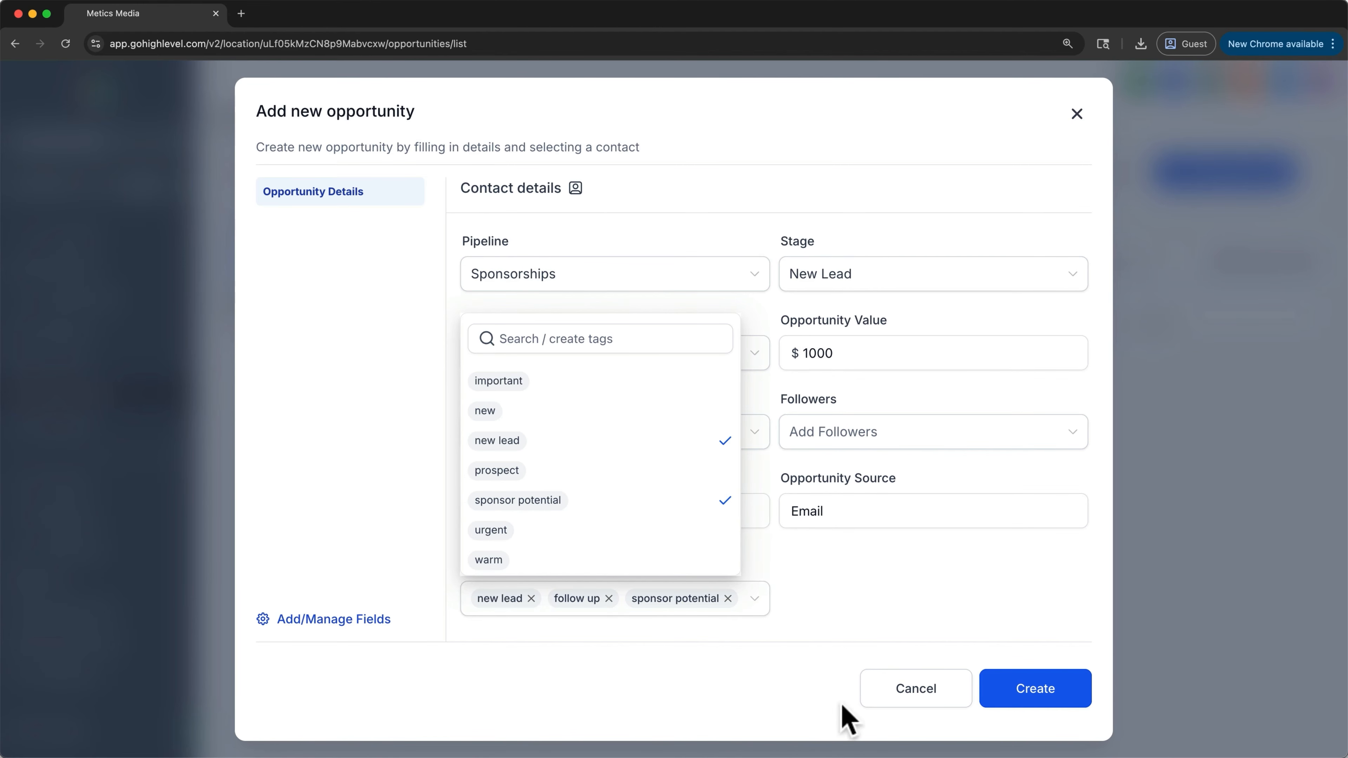
pyautogui.click(1045, 706)
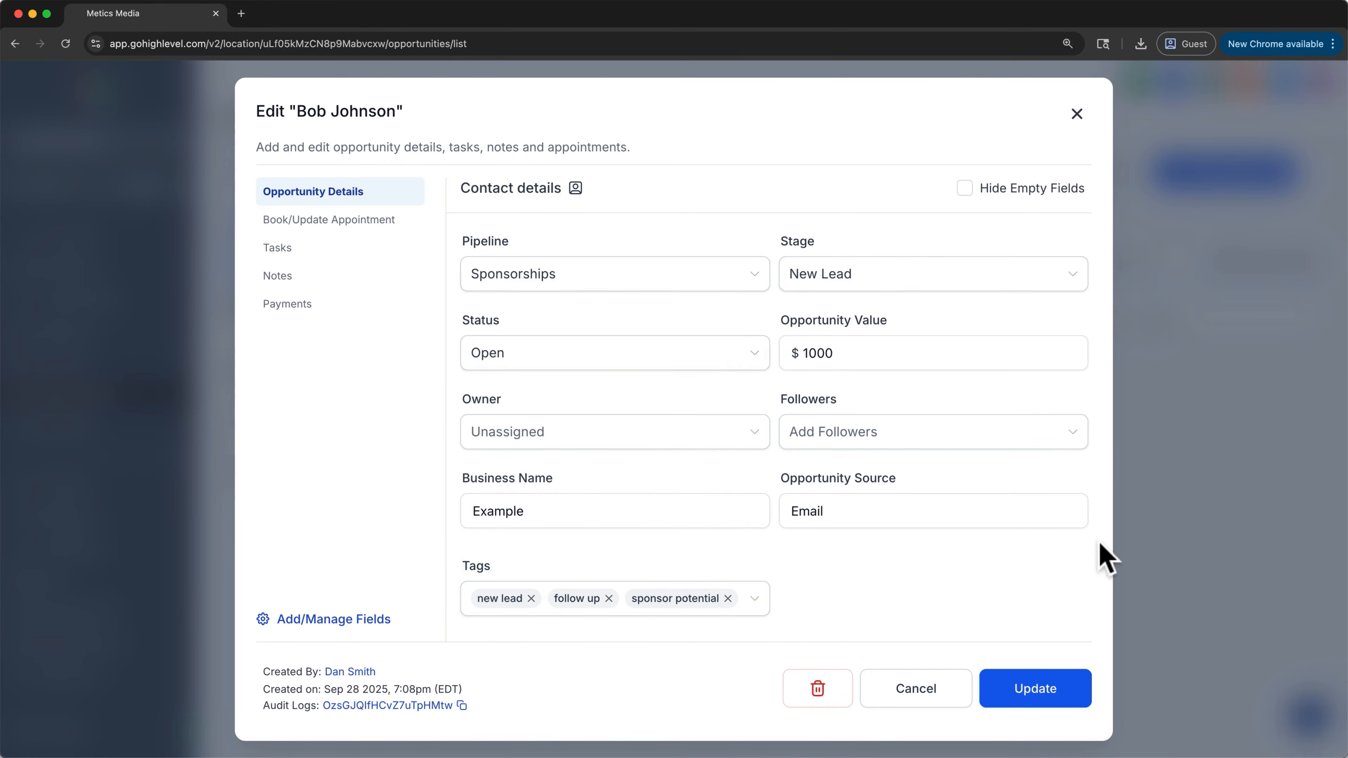
pyautogui.click(1076, 113)
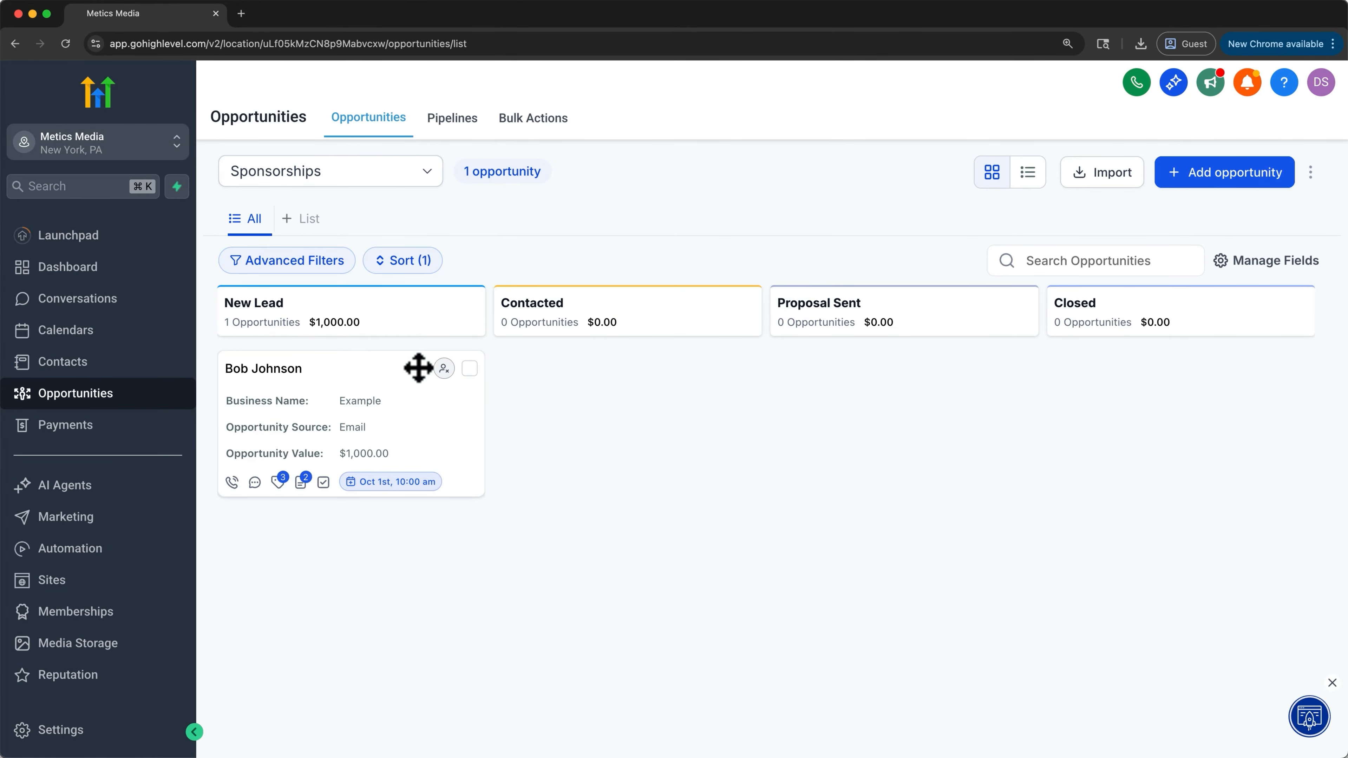
# - Start an opportunities import from the Opportunities board and proceed to the upload stage
pyautogui.moveTo(384, 373); pyautogui.dragTo(407, 341)
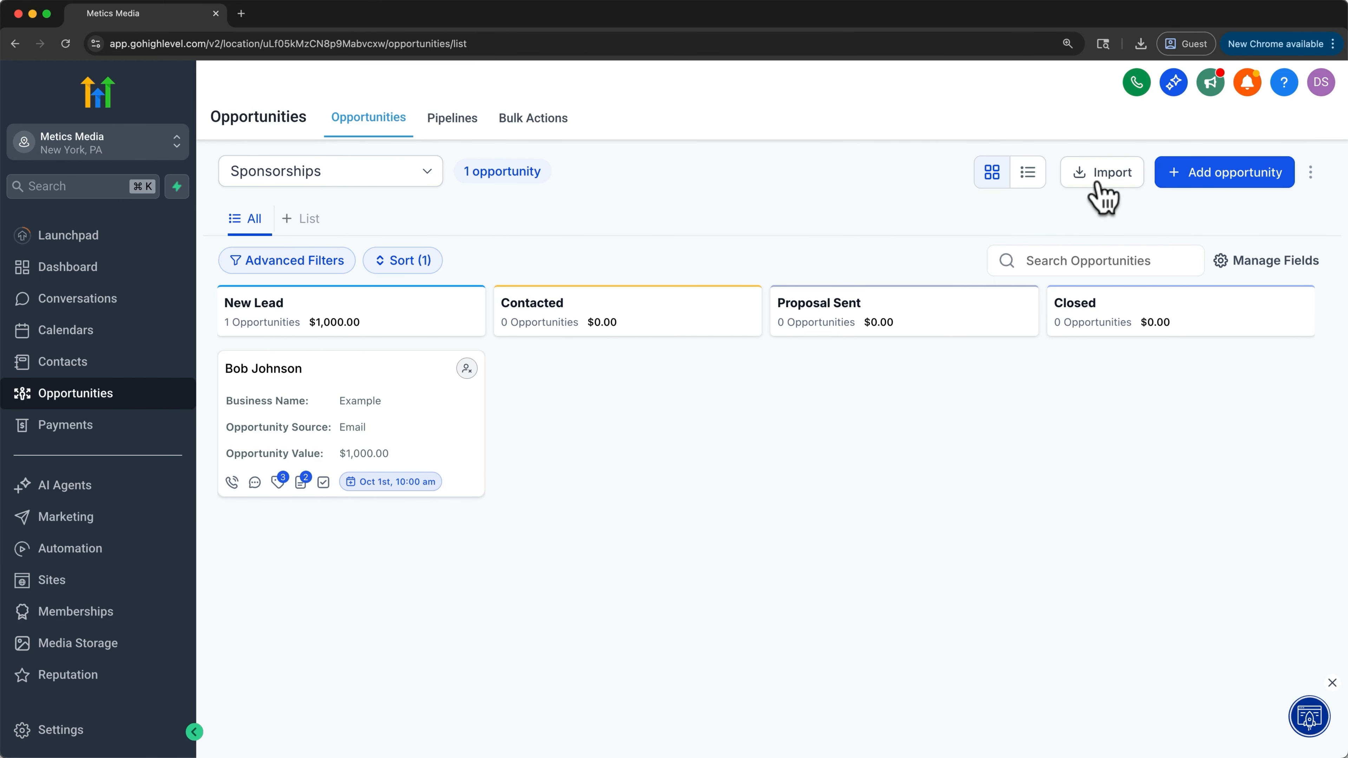
pyautogui.click(1103, 197)
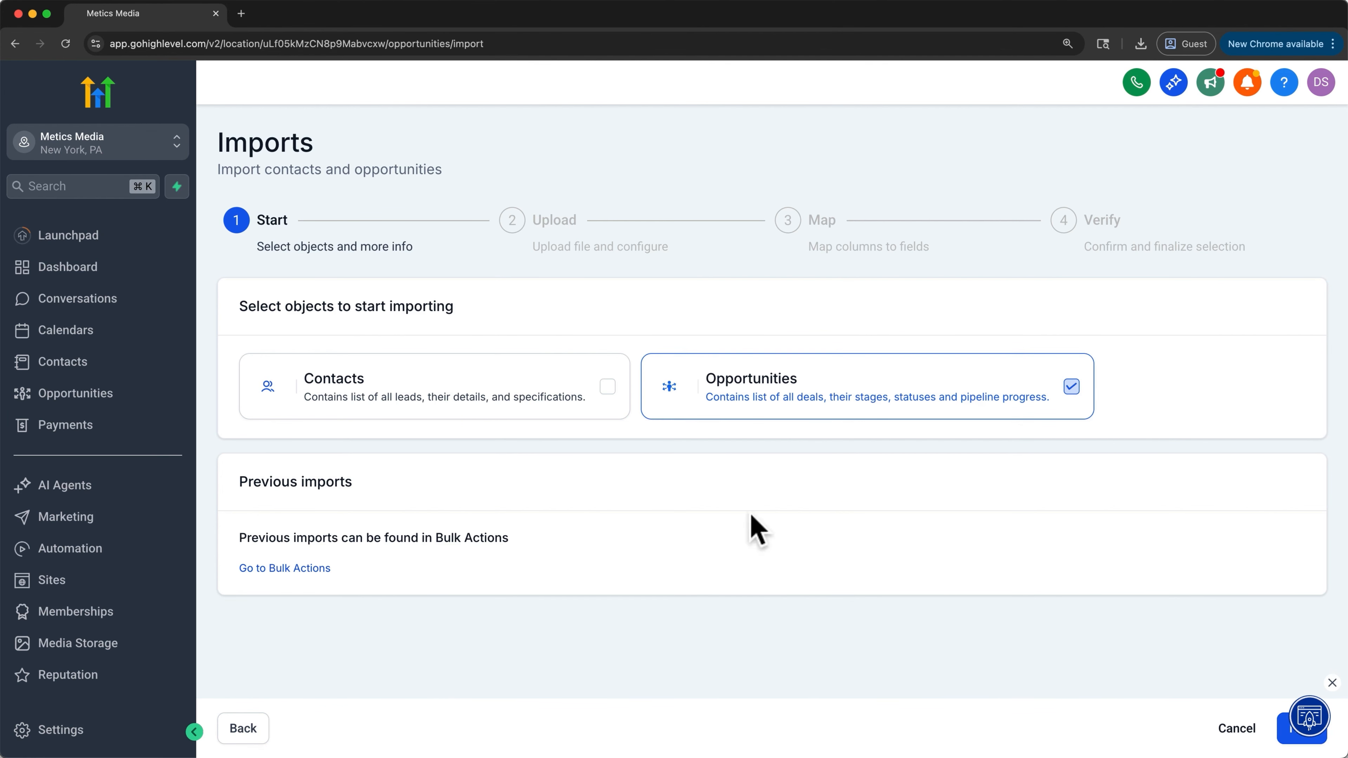
pyautogui.click(1332, 683)
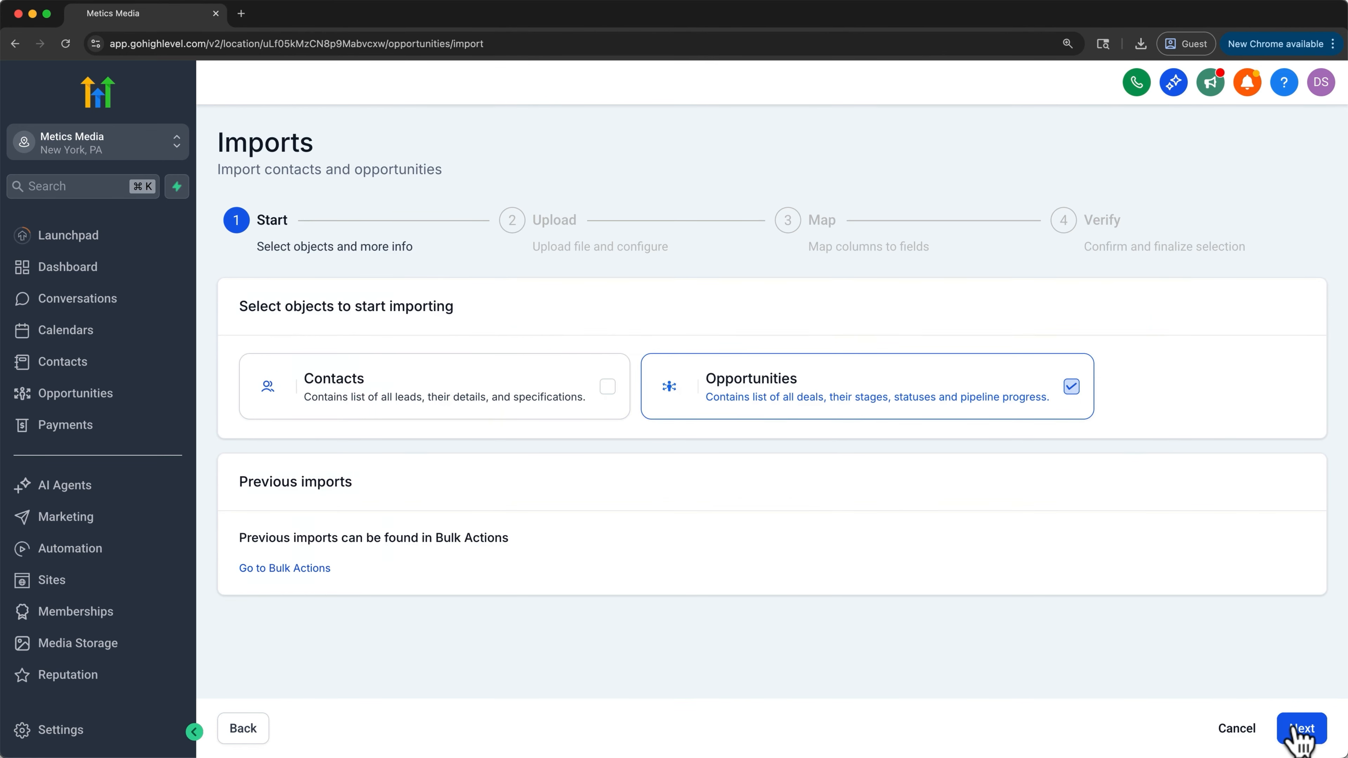
pyautogui.click(1300, 732)
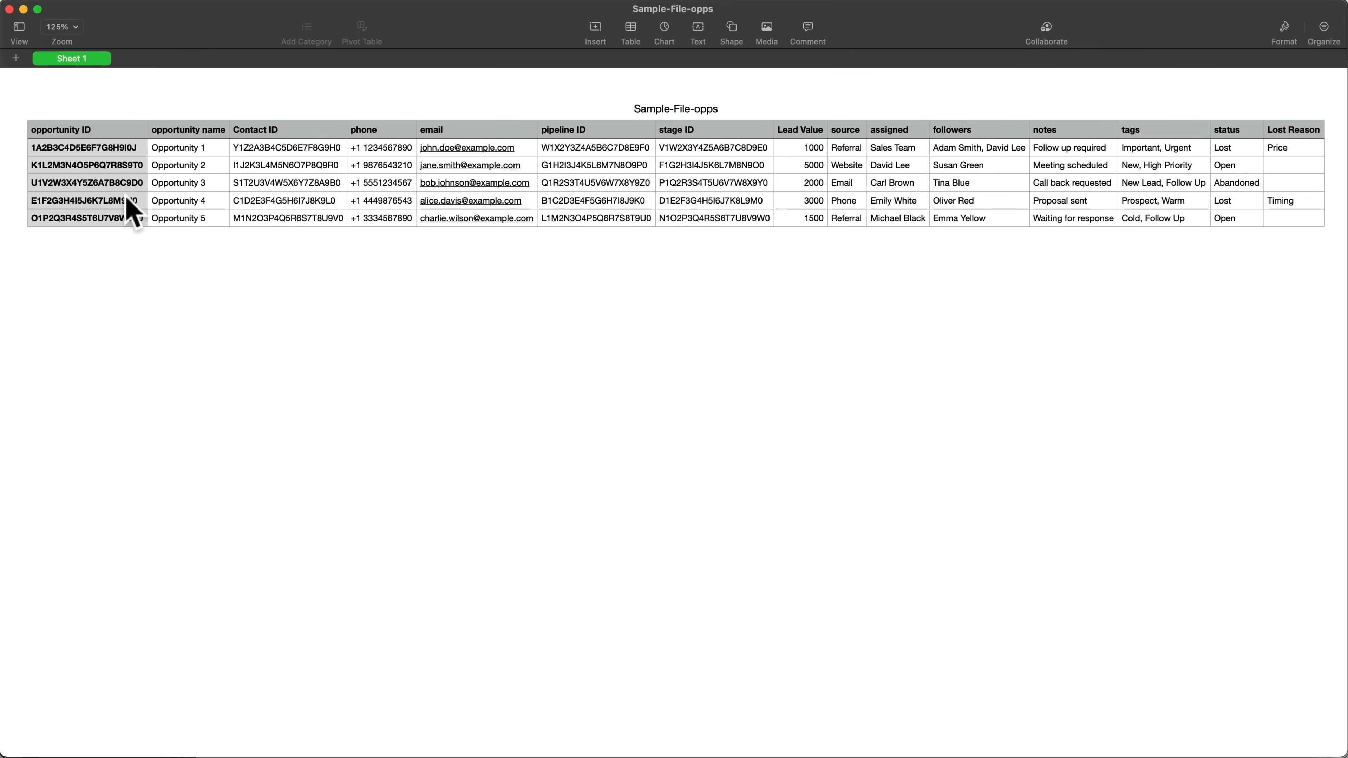
# - Compare the opportunity ID and opportunity name columns of the sample file and the prepared Sample-File-opps2 sheet
pyautogui.moveTo(119, 153); pyautogui.dragTo(122, 218)
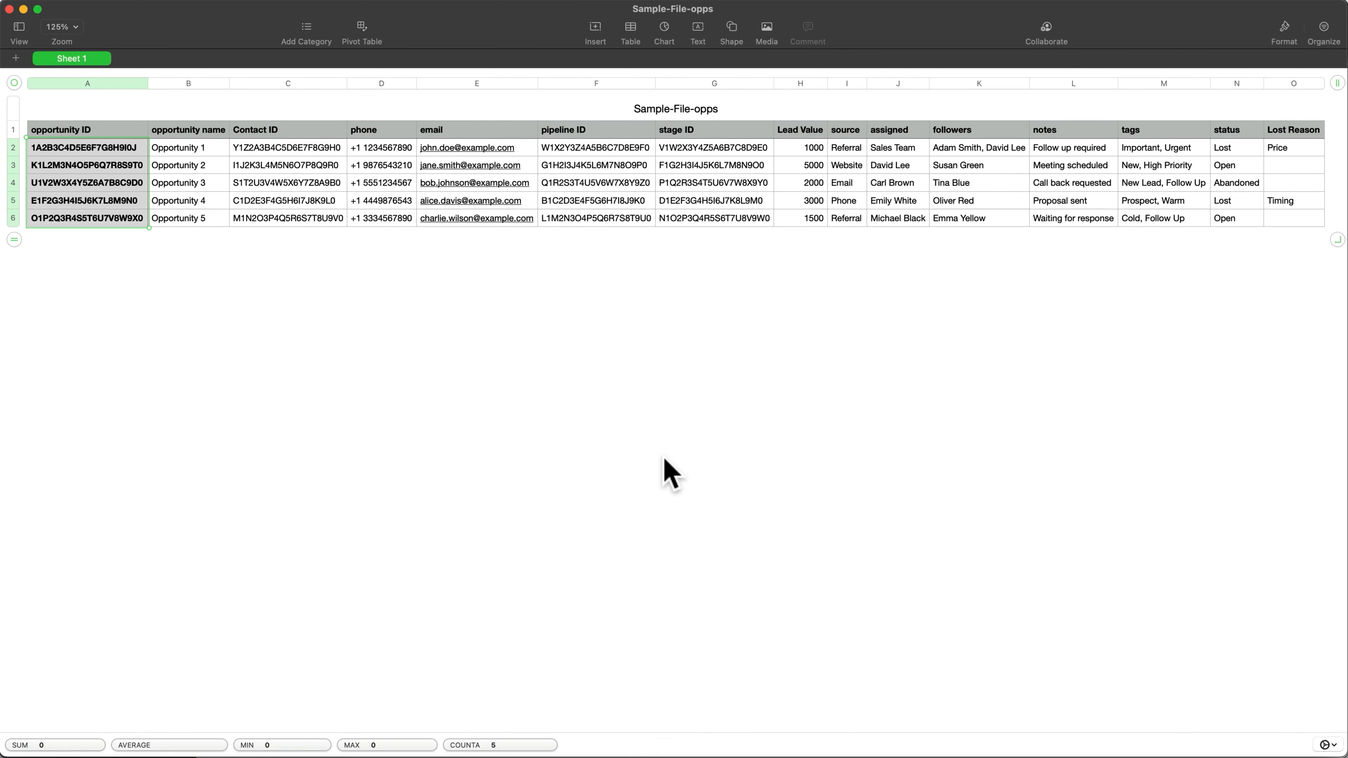
pyautogui.click(1189, 756)
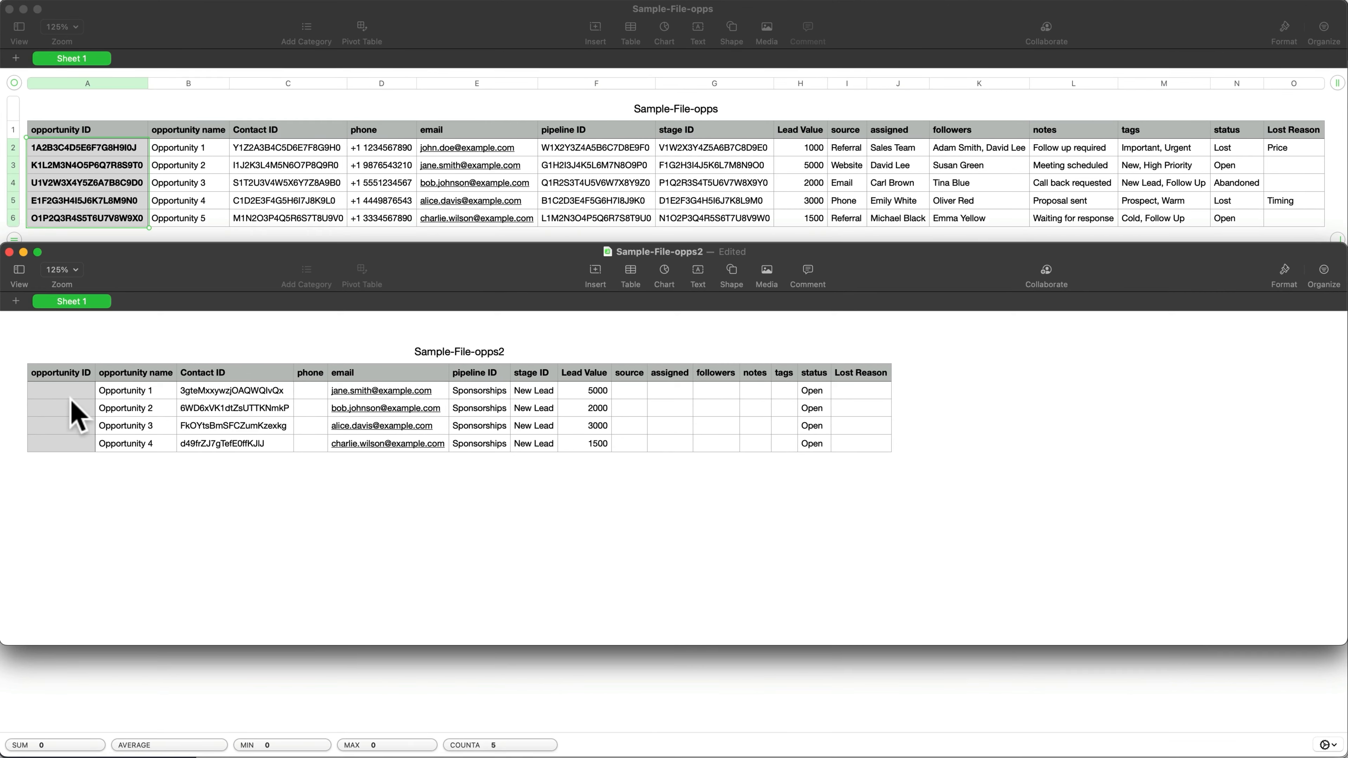
pyautogui.moveTo(124, 393); pyautogui.dragTo(132, 441)
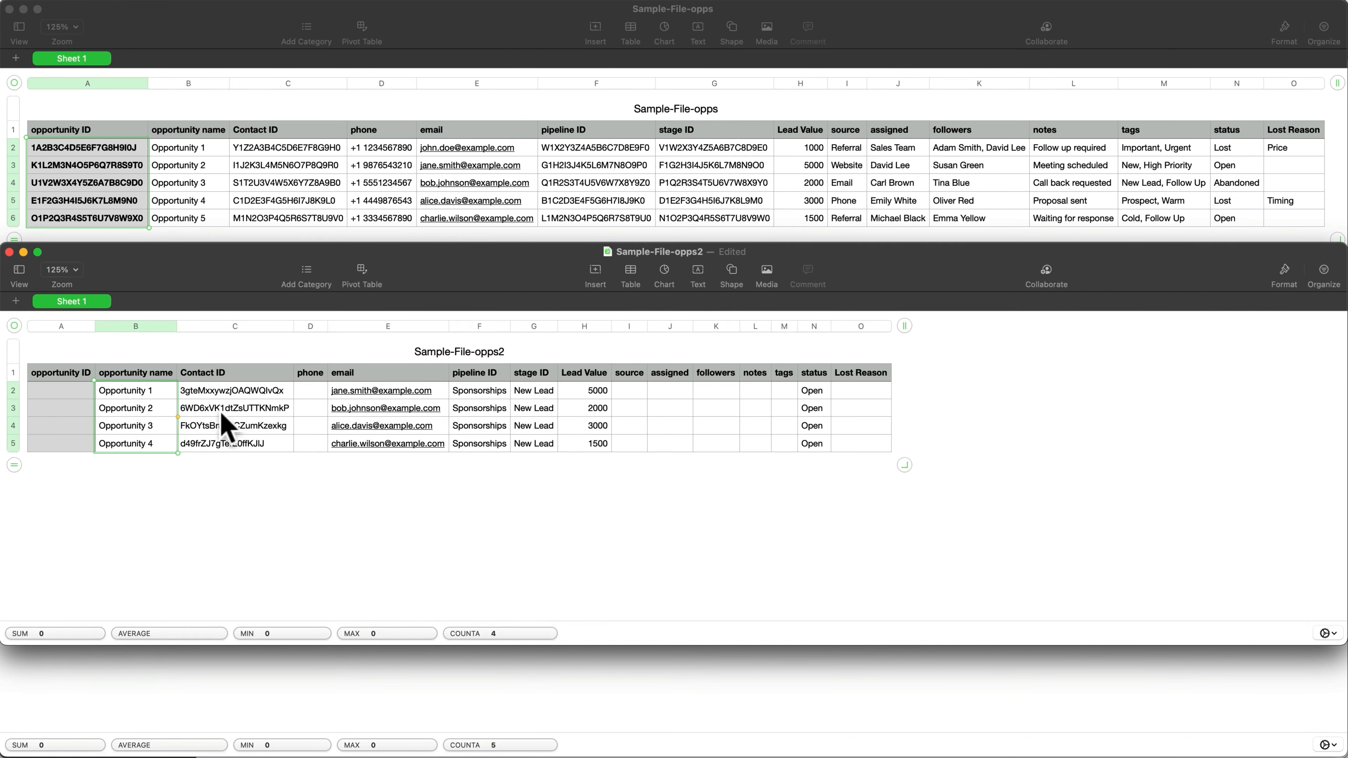
pyautogui.moveTo(221, 394); pyautogui.dragTo(222, 439)
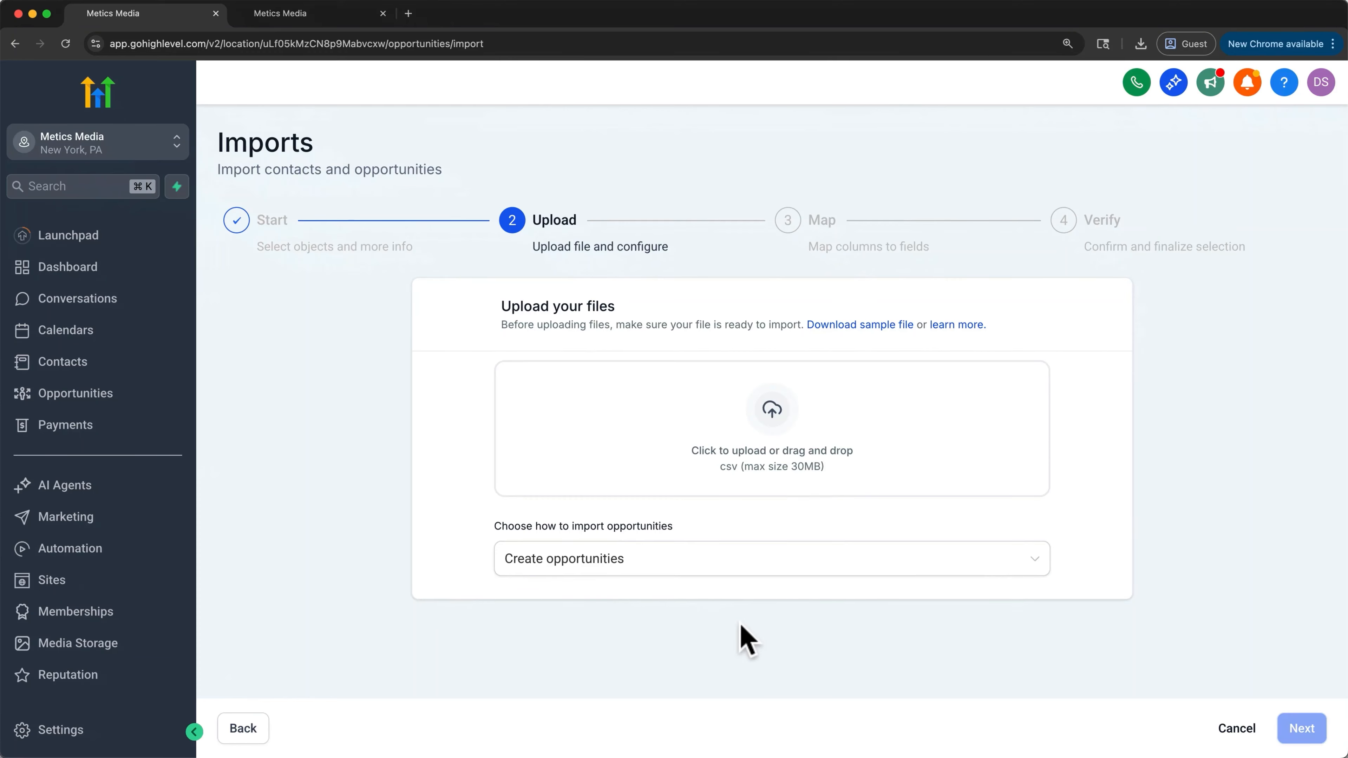
# - Open Bob Johnson's contact record and locate his contact ID in the page address
pyautogui.click(306, 24)
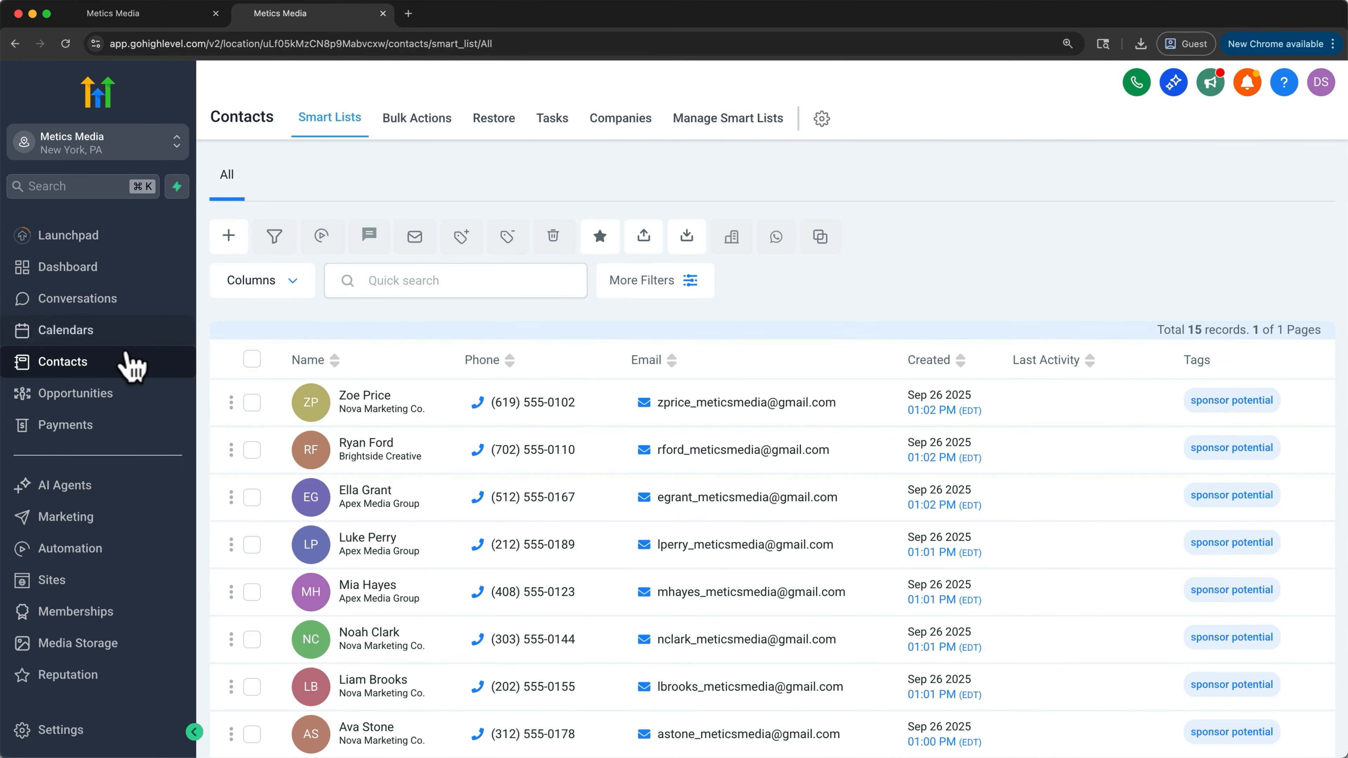
pyautogui.scroll(-8, 355, 433)
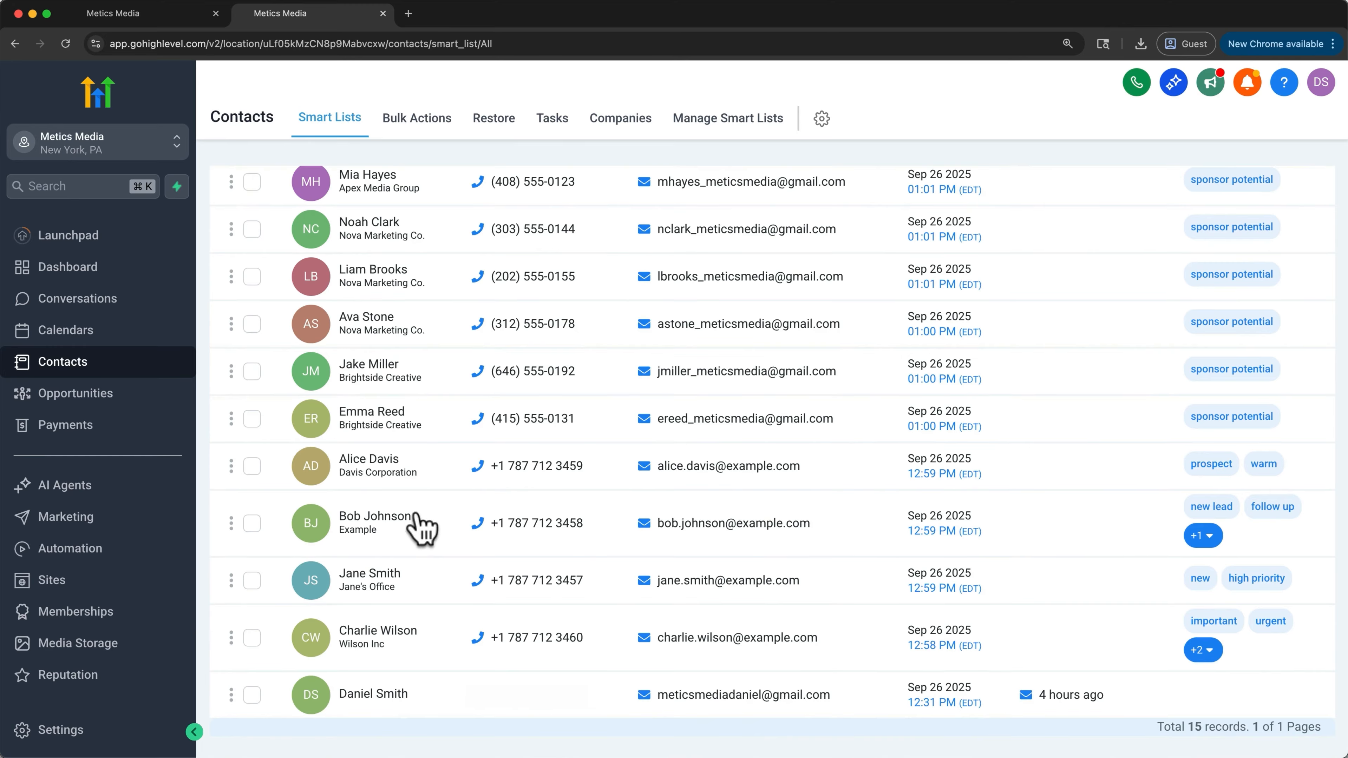
pyautogui.click(422, 528)
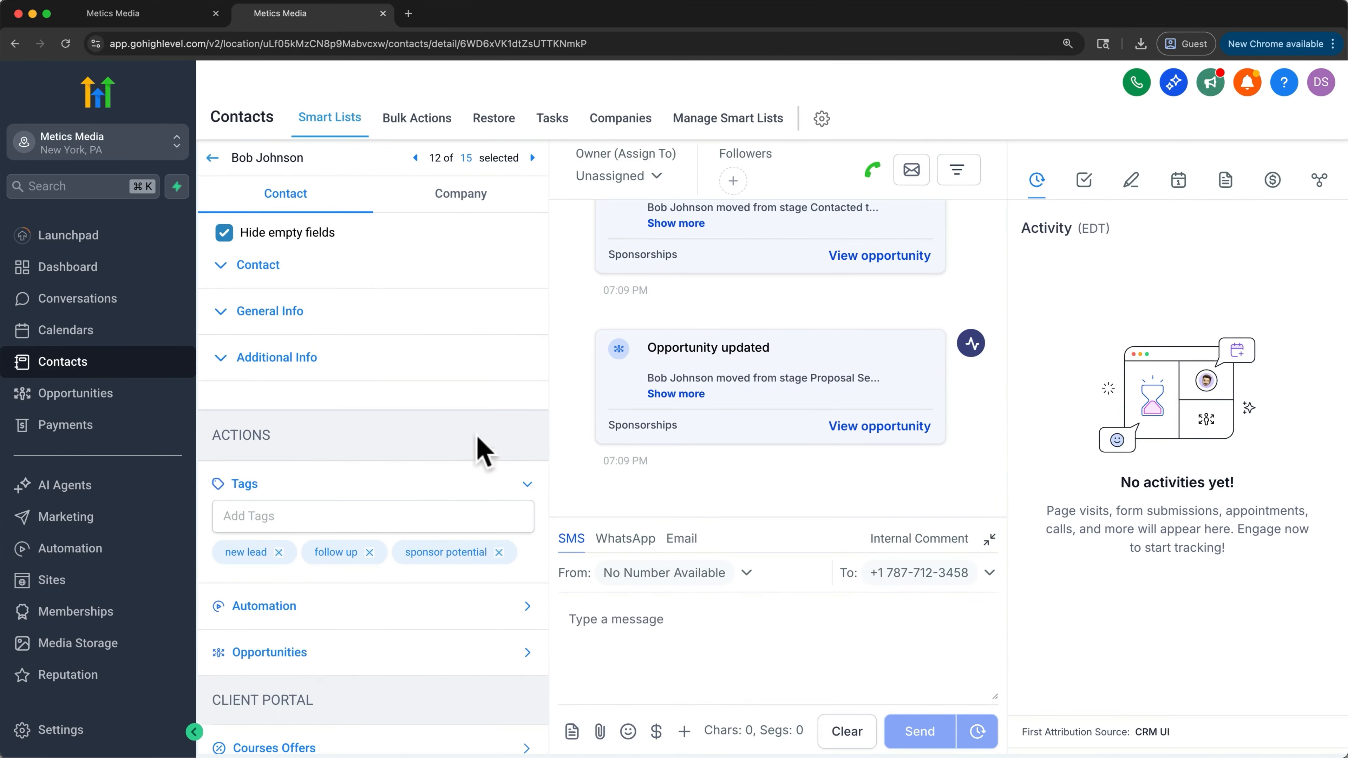
pyautogui.click(593, 41)
pyautogui.moveTo(590, 43); pyautogui.dragTo(464, 44)
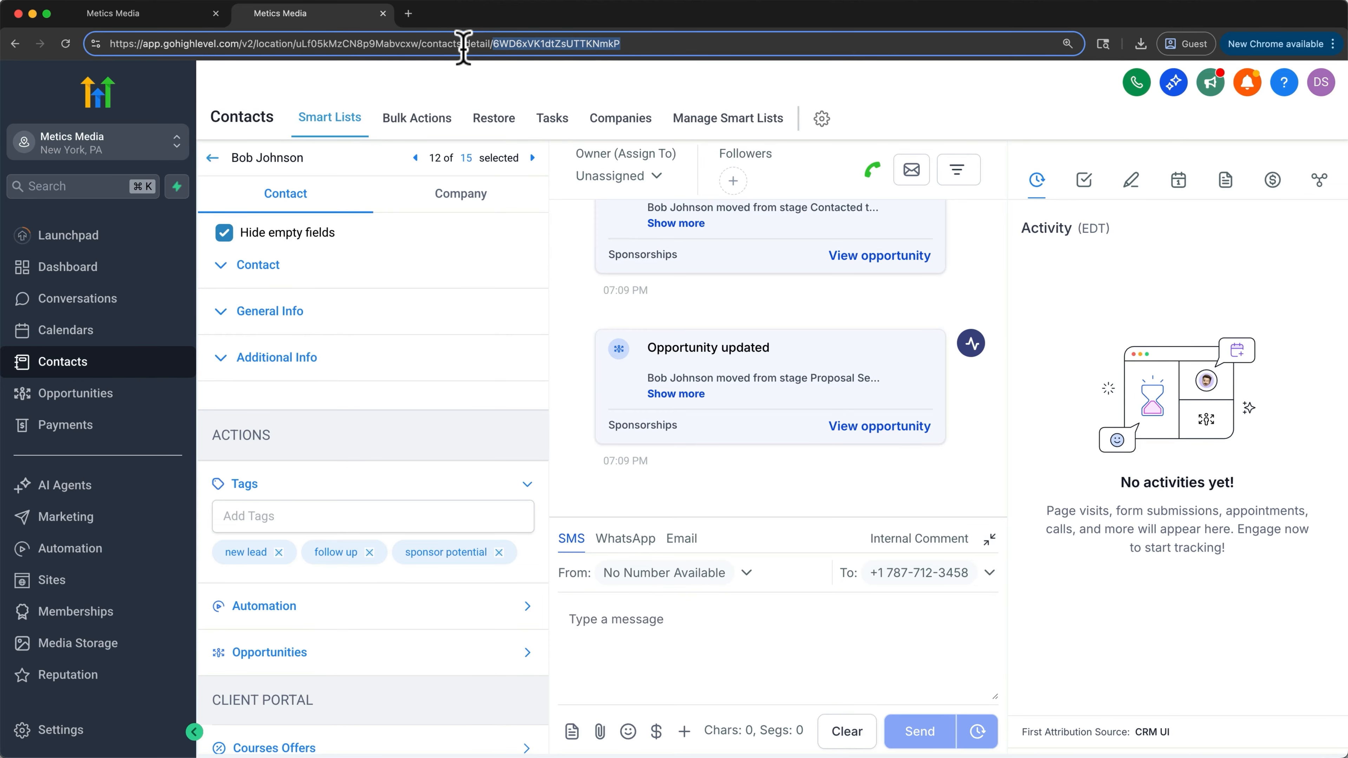
pyautogui.click(383, 13)
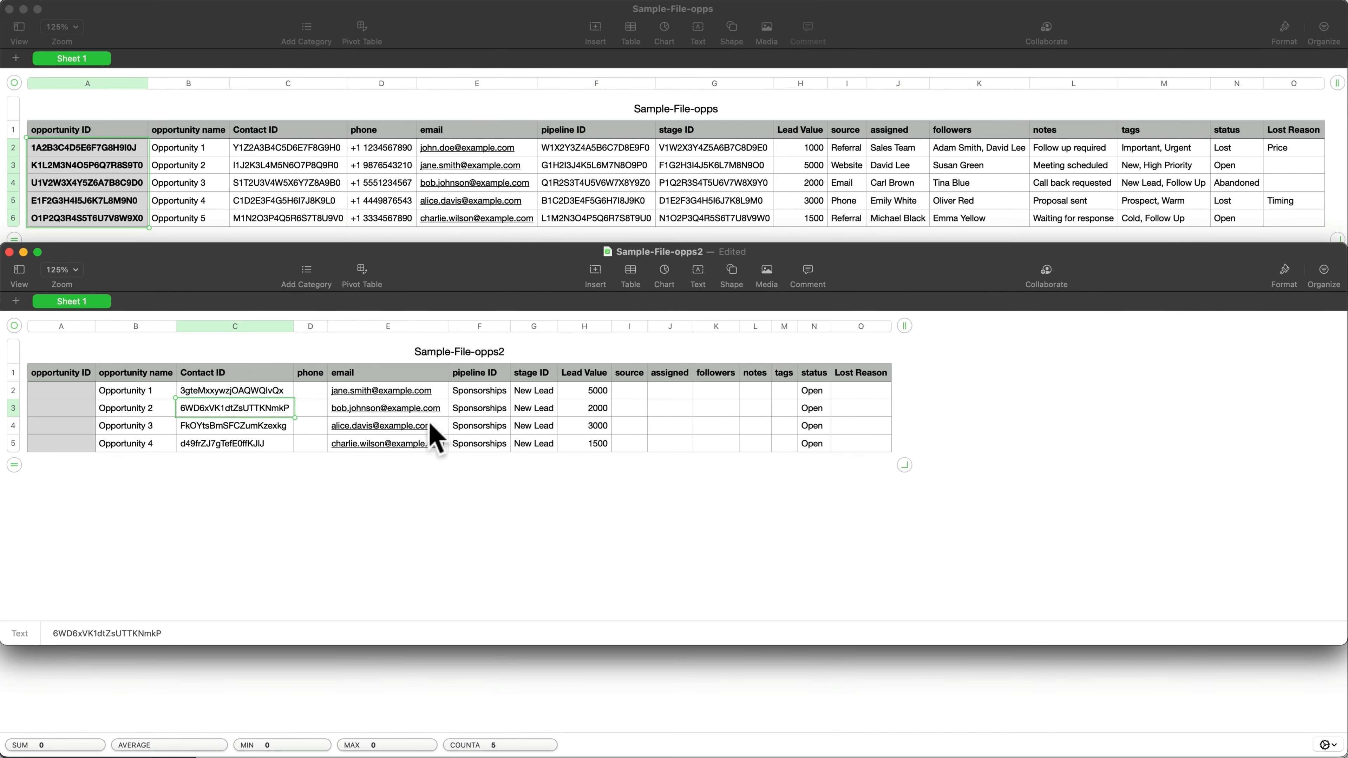
# - Review the pipeline ID, stage ID, Lead Value and status columns of the prepared sheet
pyautogui.moveTo(472, 393); pyautogui.dragTo(470, 444)
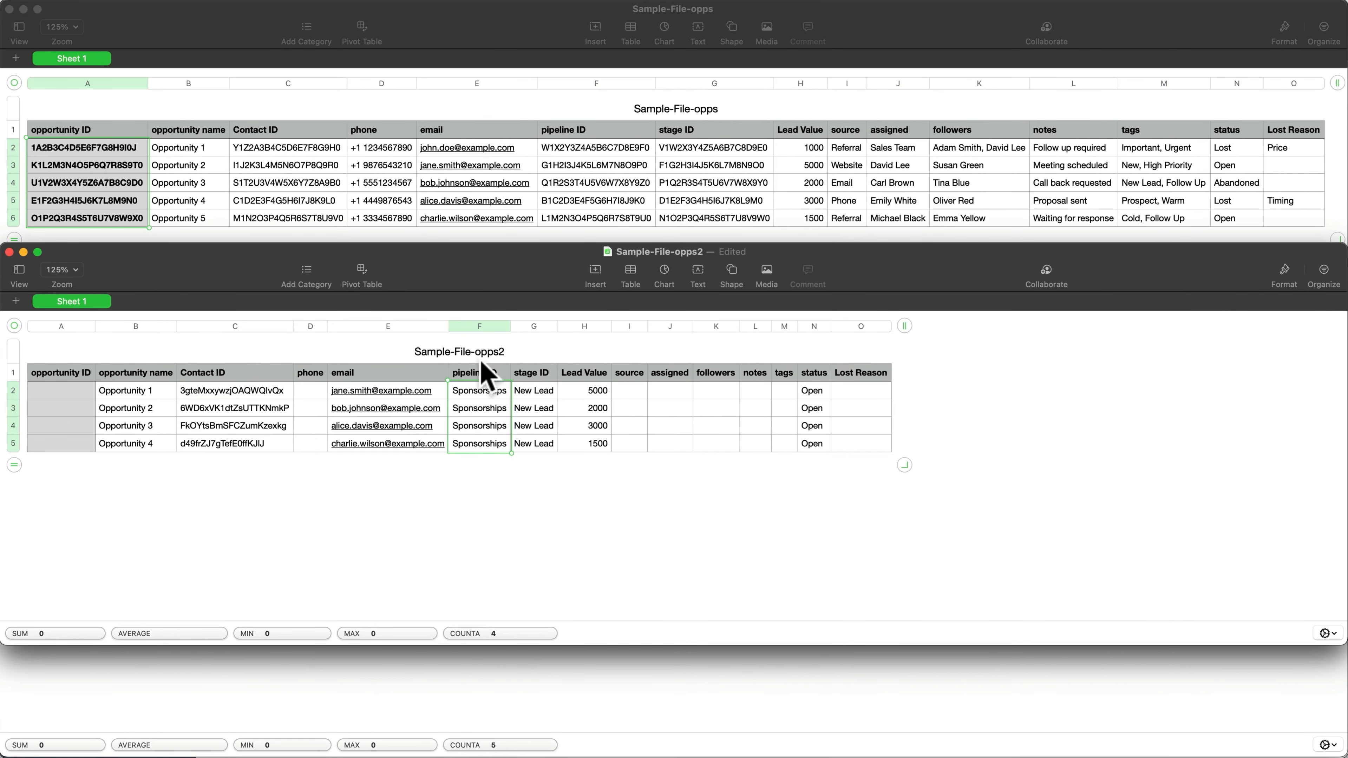
pyautogui.moveTo(533, 391); pyautogui.dragTo(535, 445)
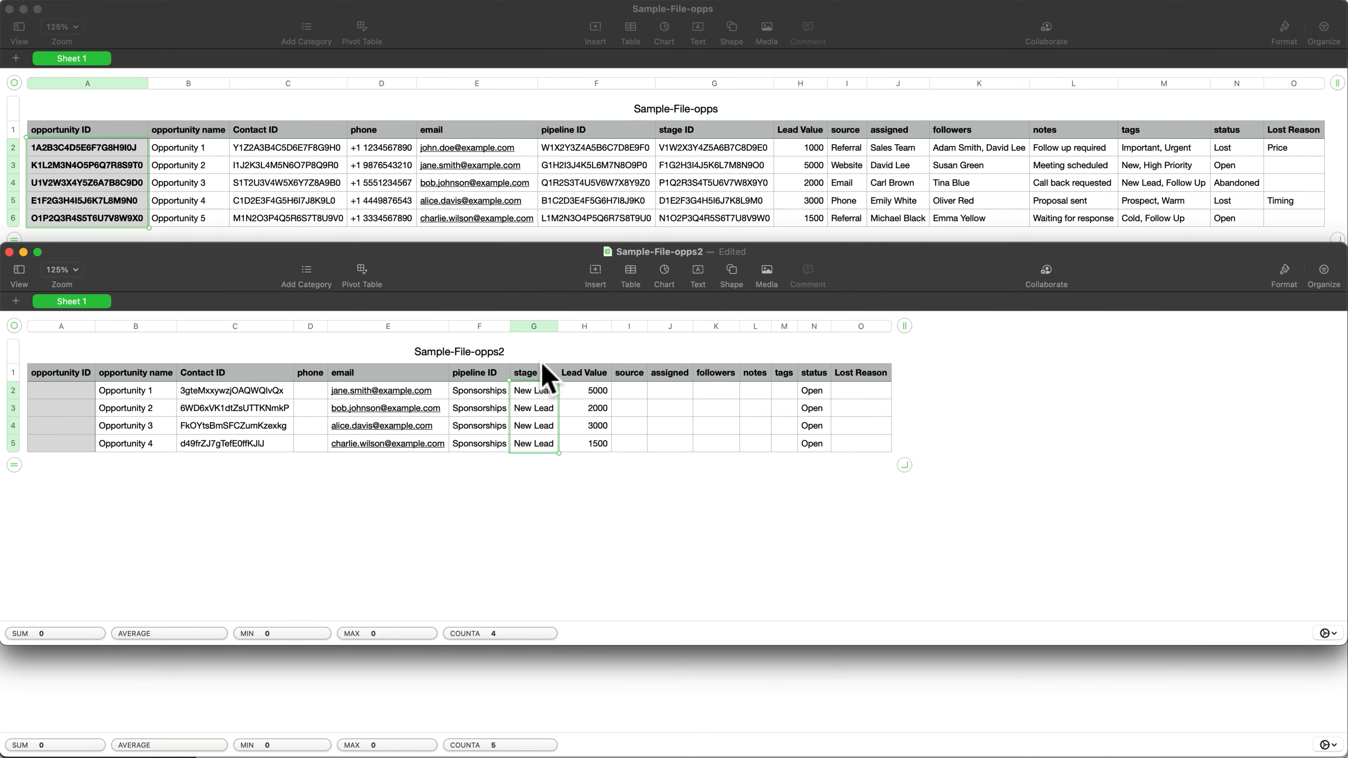
pyautogui.moveTo(610, 393); pyautogui.dragTo(604, 445)
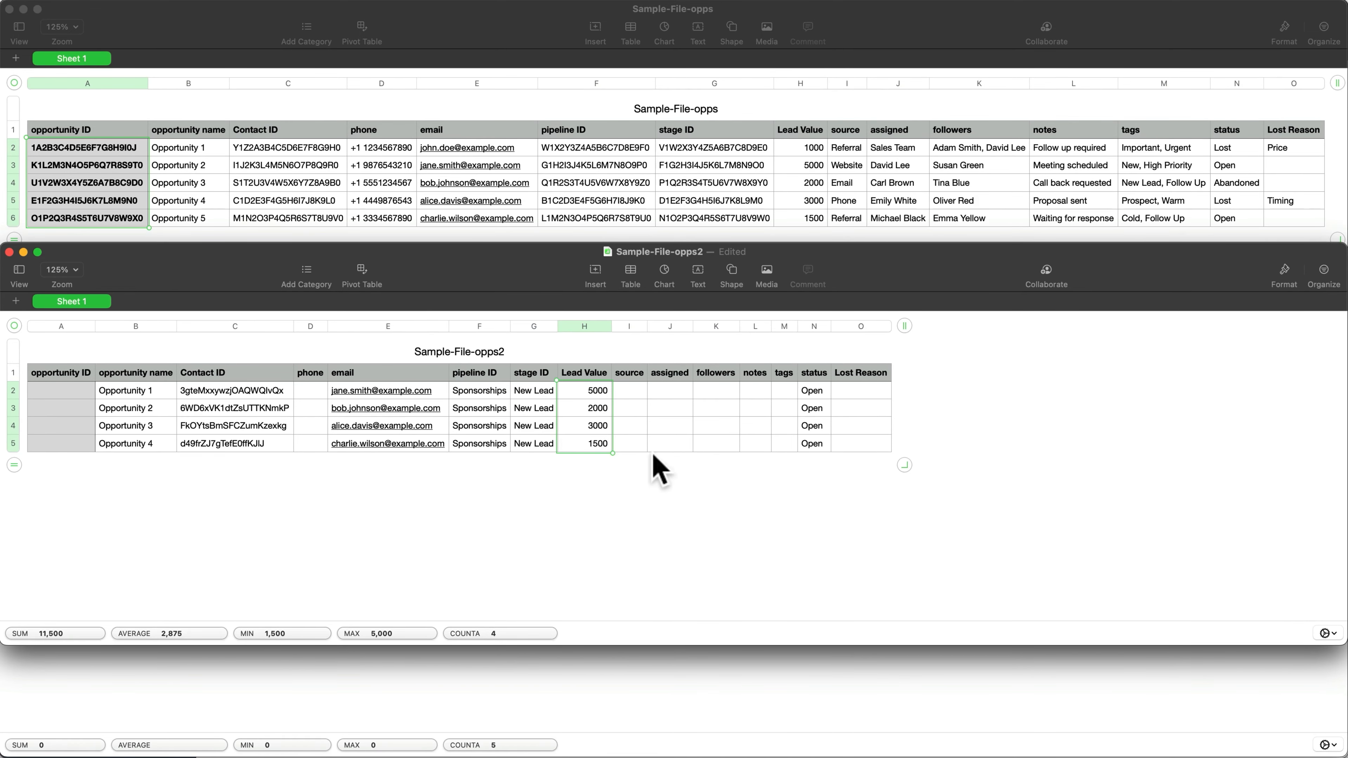
pyautogui.moveTo(807, 444); pyautogui.dragTo(806, 380)
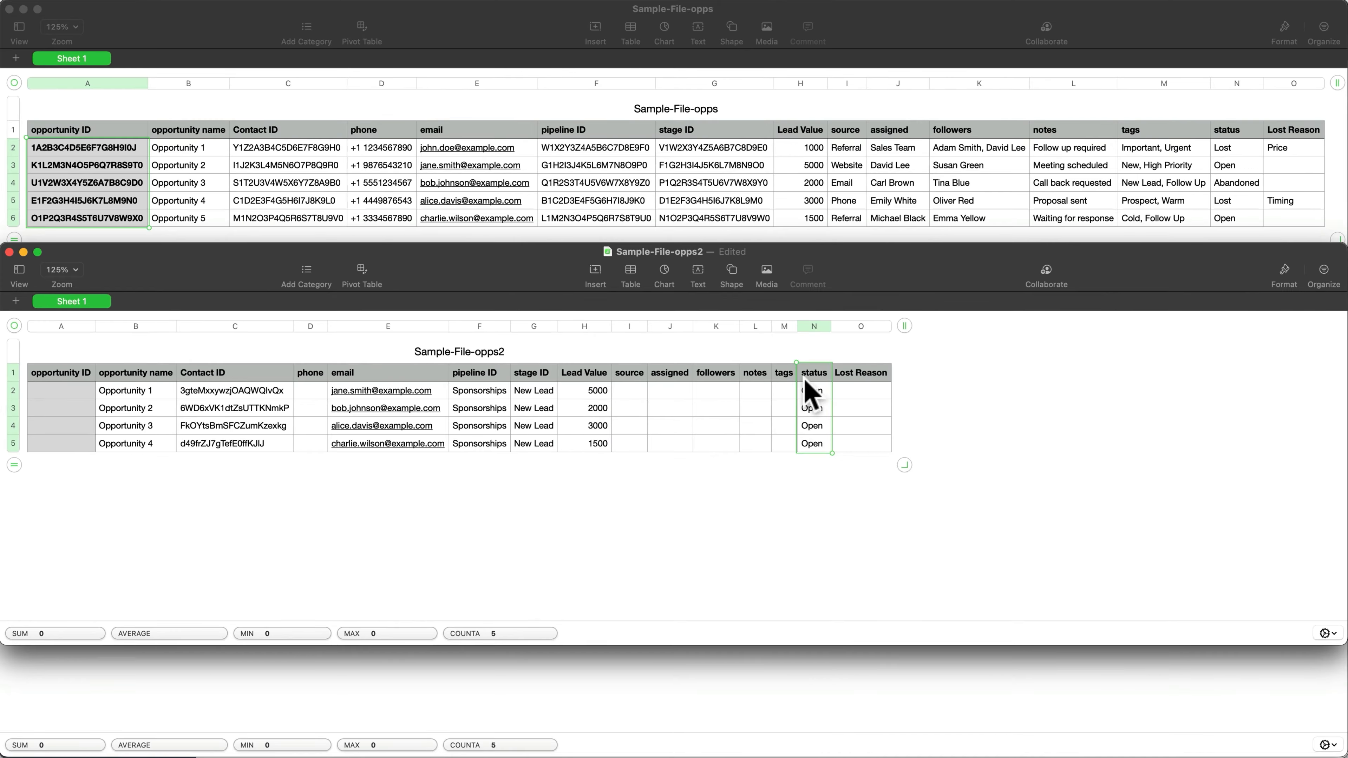
# - Upload Sample-File-opps2.csv from Downloads to the import
pyautogui.hotkey('ctrl', 'Up')
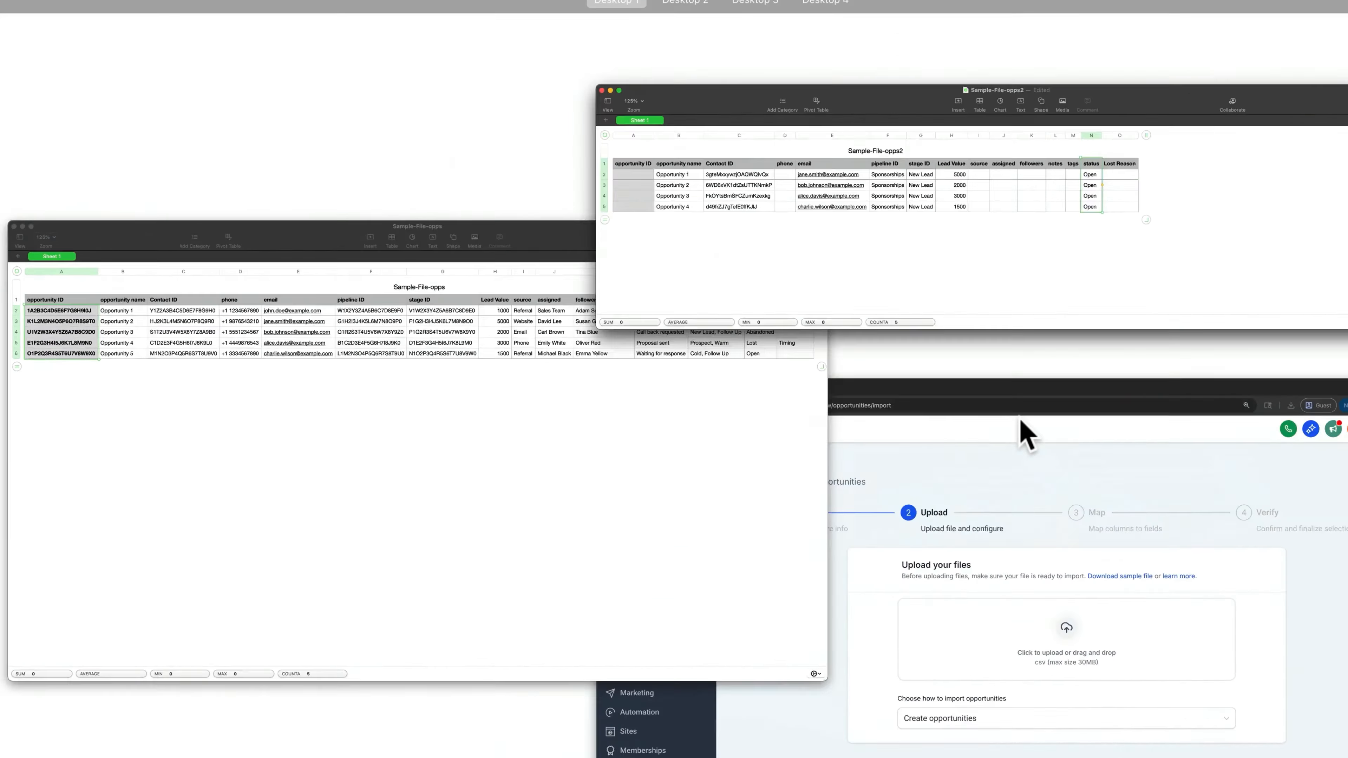
pyautogui.click(1025, 433)
pyautogui.click(768, 391)
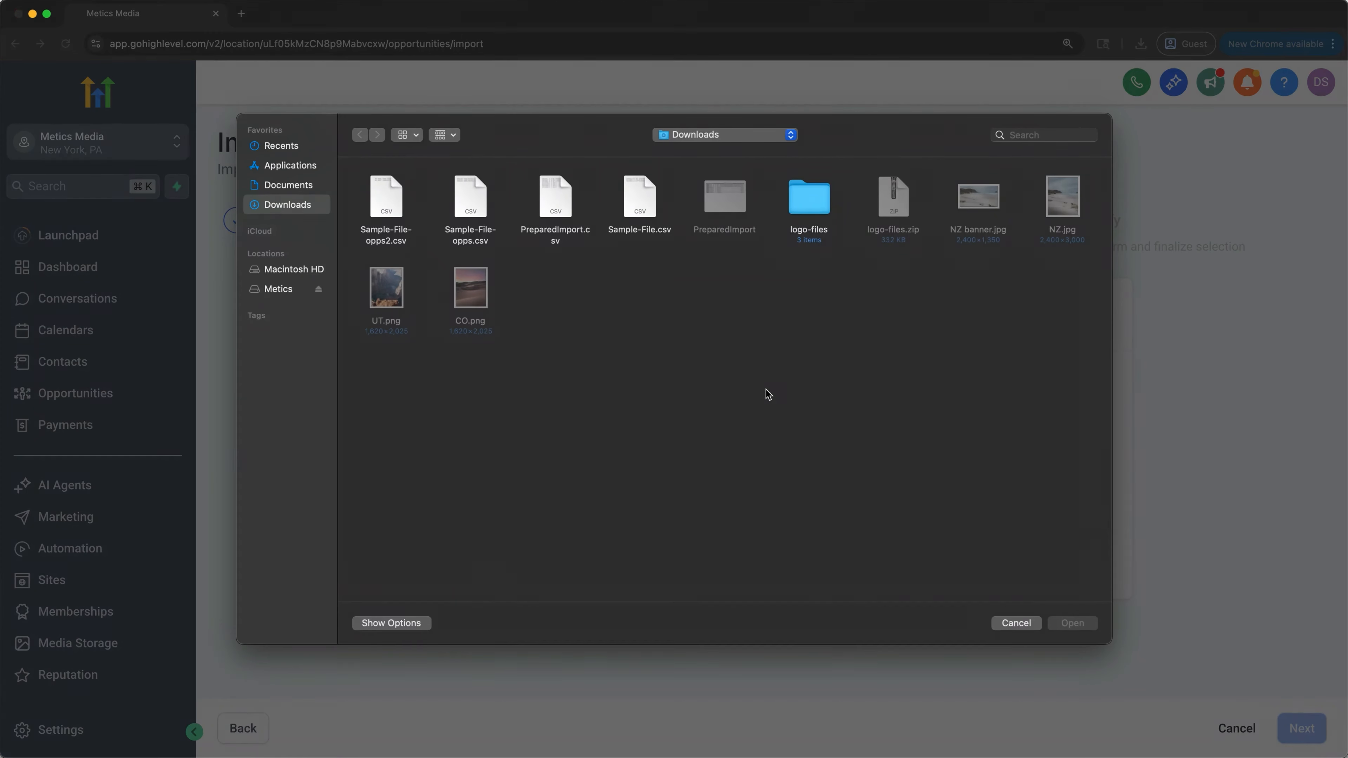
pyautogui.click(368, 233)
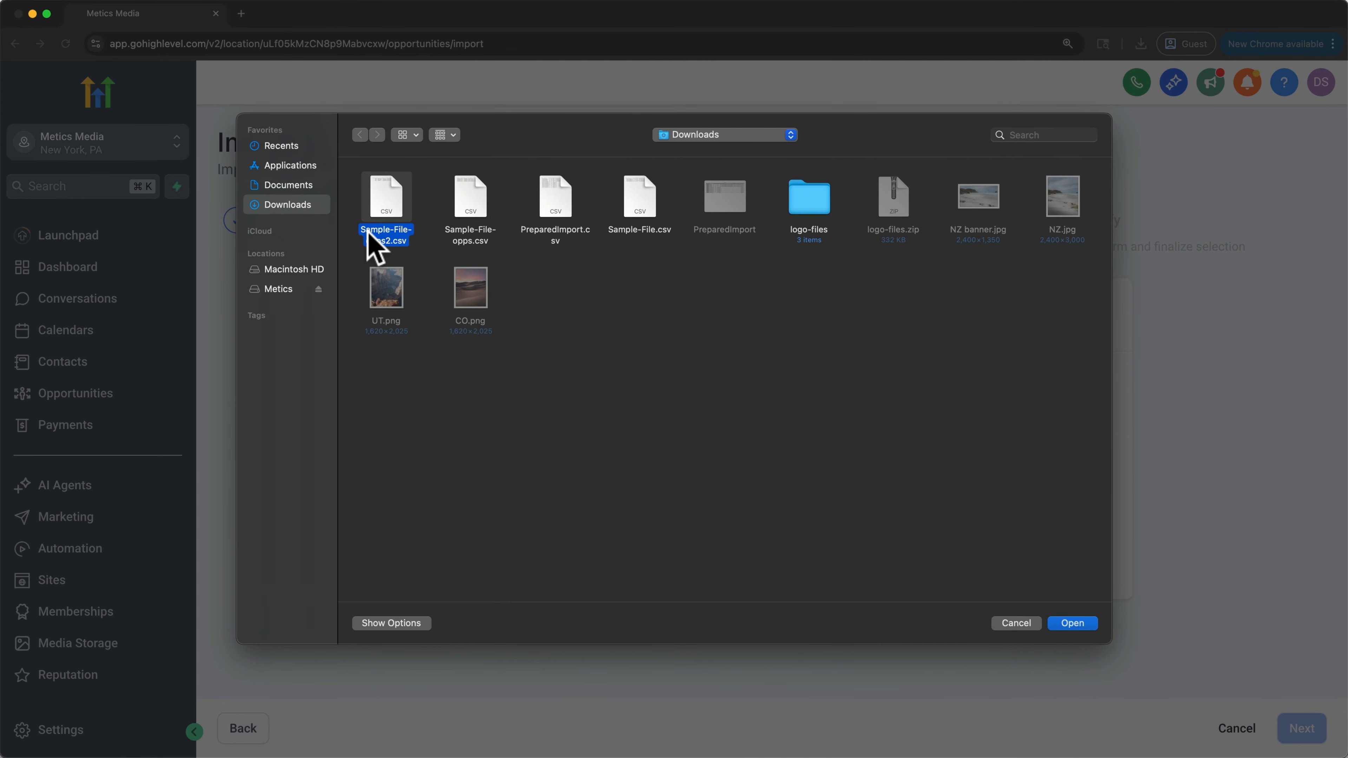
pyautogui.click(1062, 625)
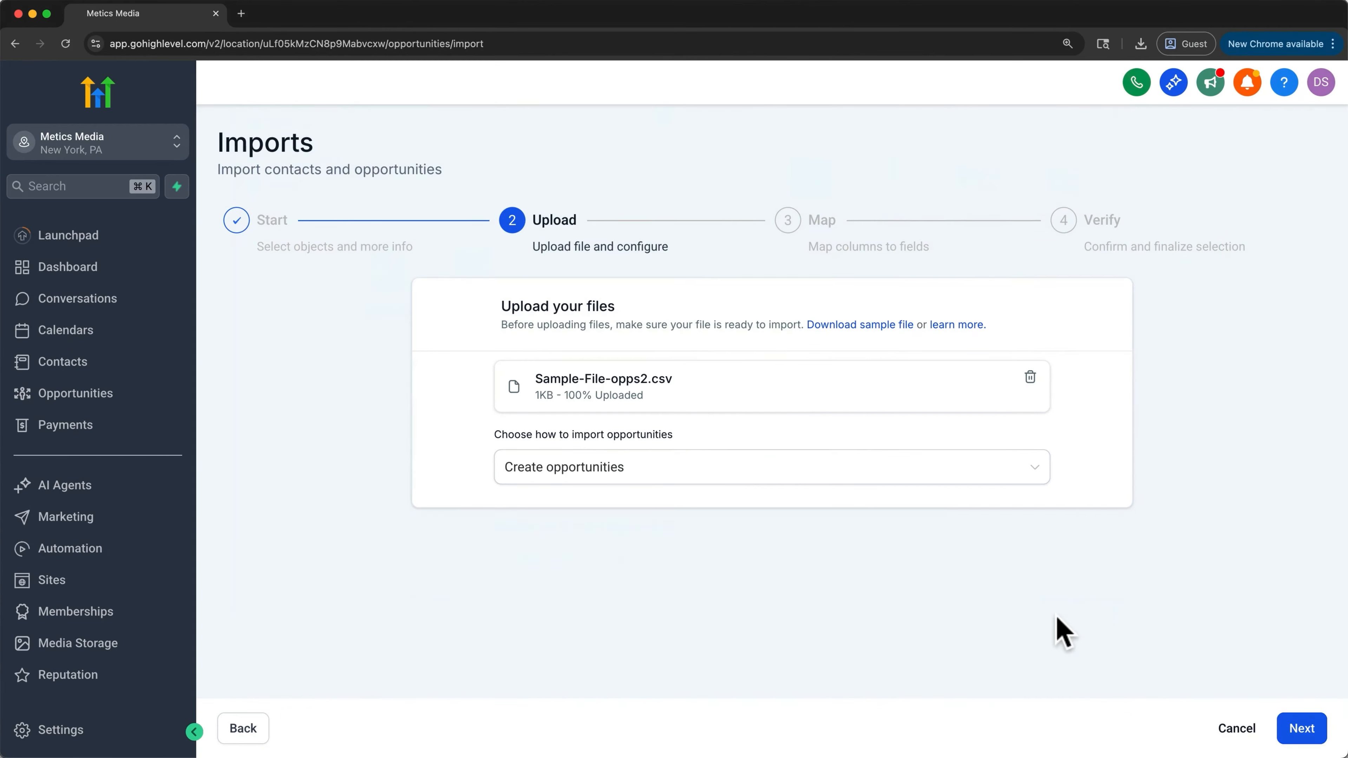
# - Keep Create opportunities as the import method and continue to column mapping
pyautogui.click(1007, 474)
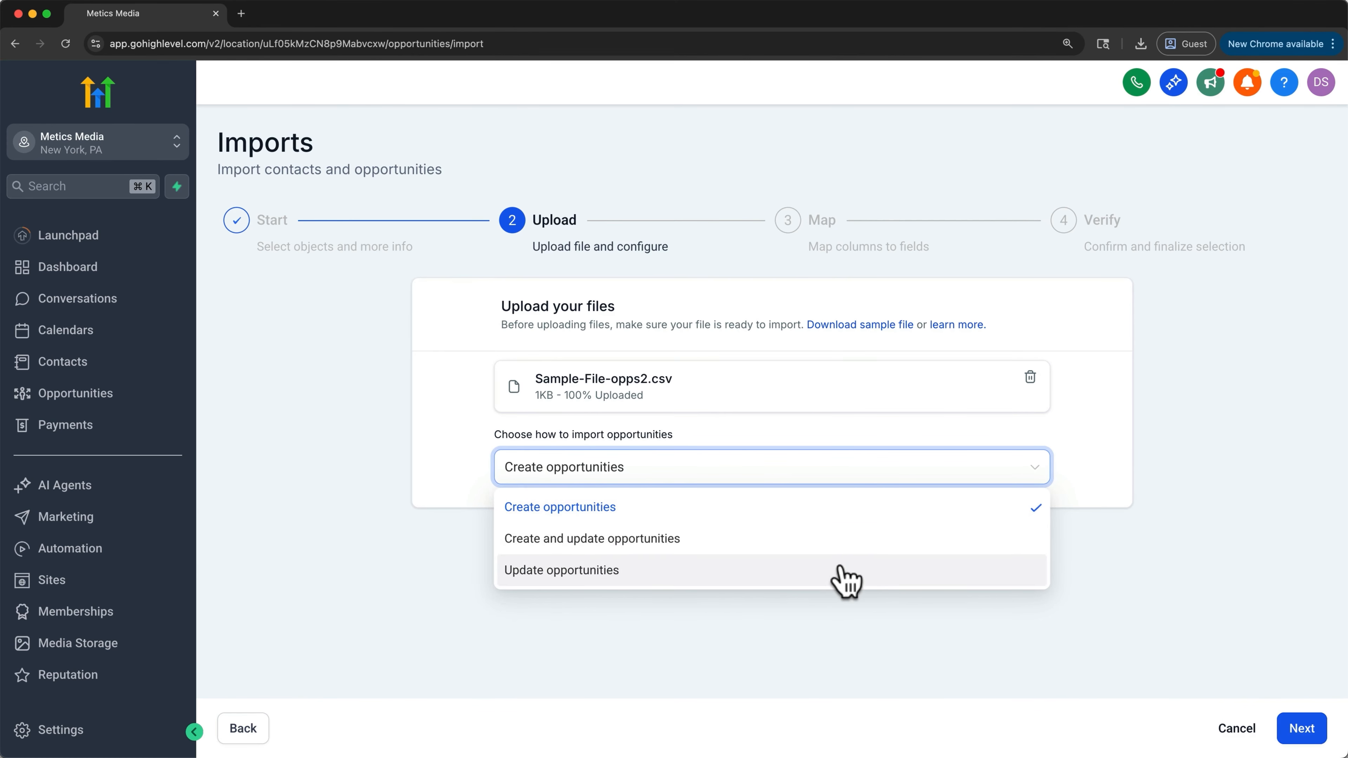
pyautogui.click(1296, 731)
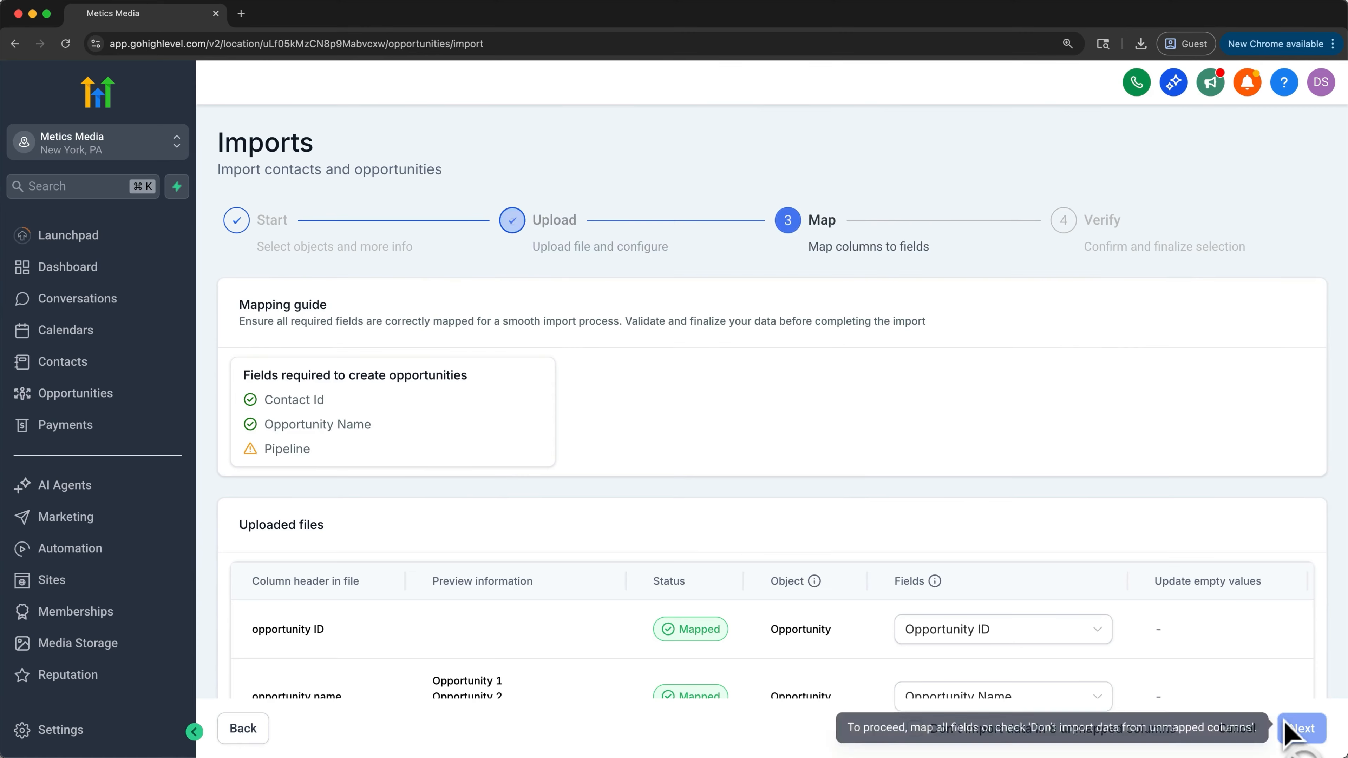
# - Map the pipeline ID column to Pipeline and the stage ID column to Stage
pyautogui.scroll(-8, 850, 454)
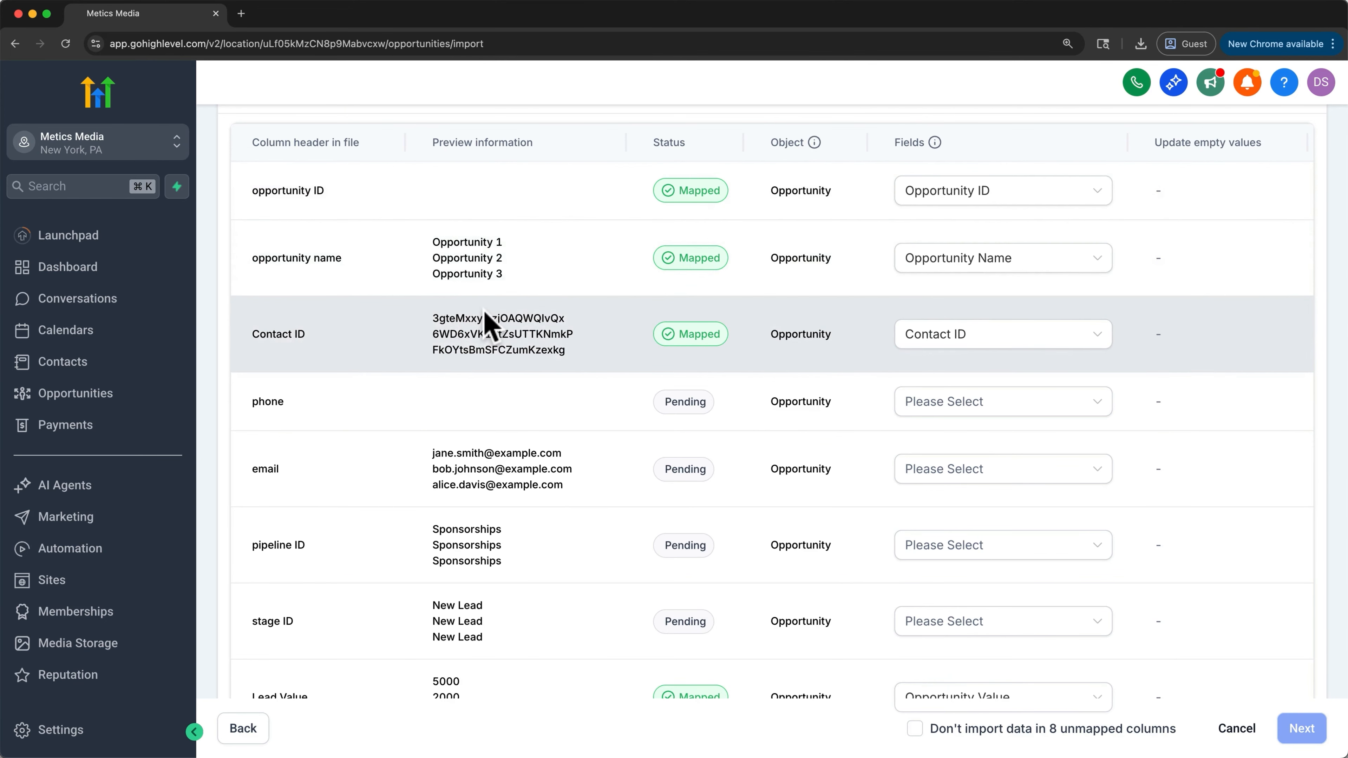
pyautogui.scroll(-3, 486, 320)
pyautogui.click(957, 404)
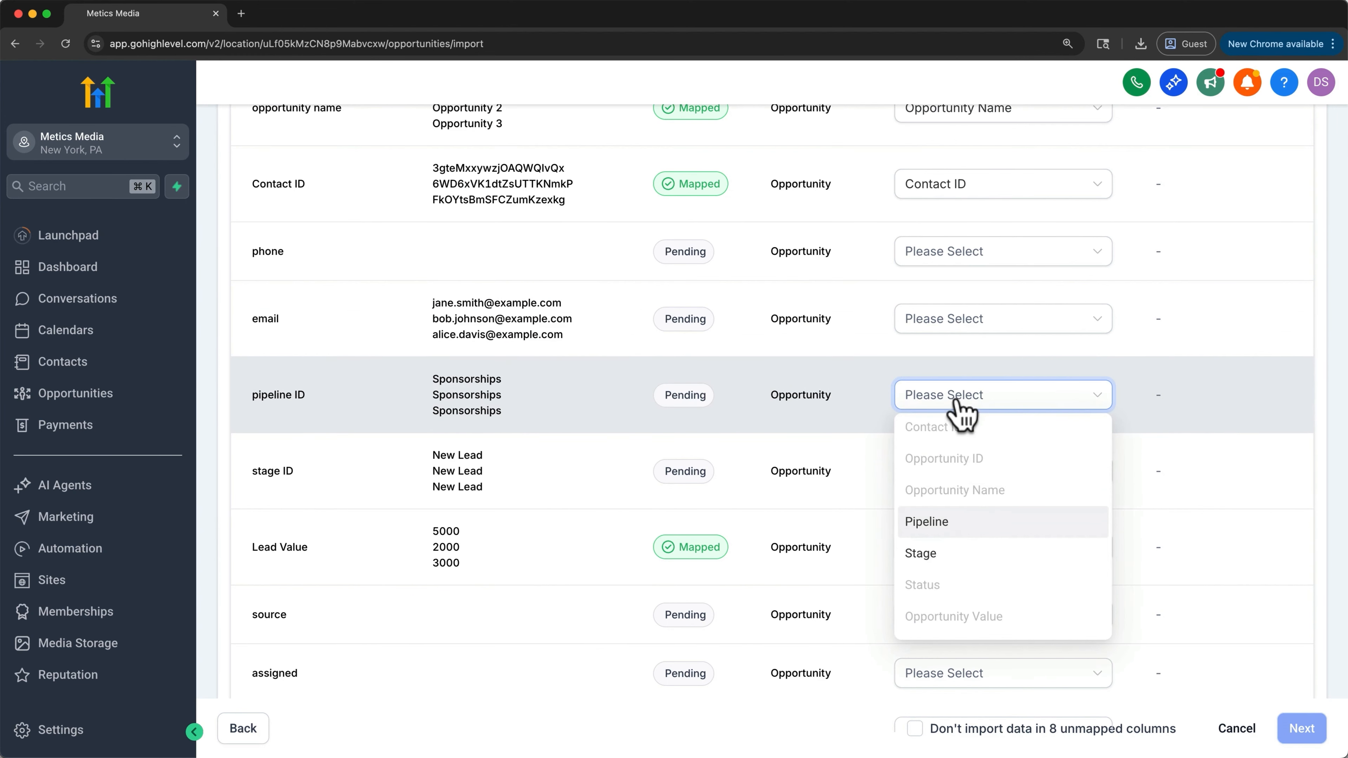
pyautogui.click(963, 521)
pyautogui.click(968, 481)
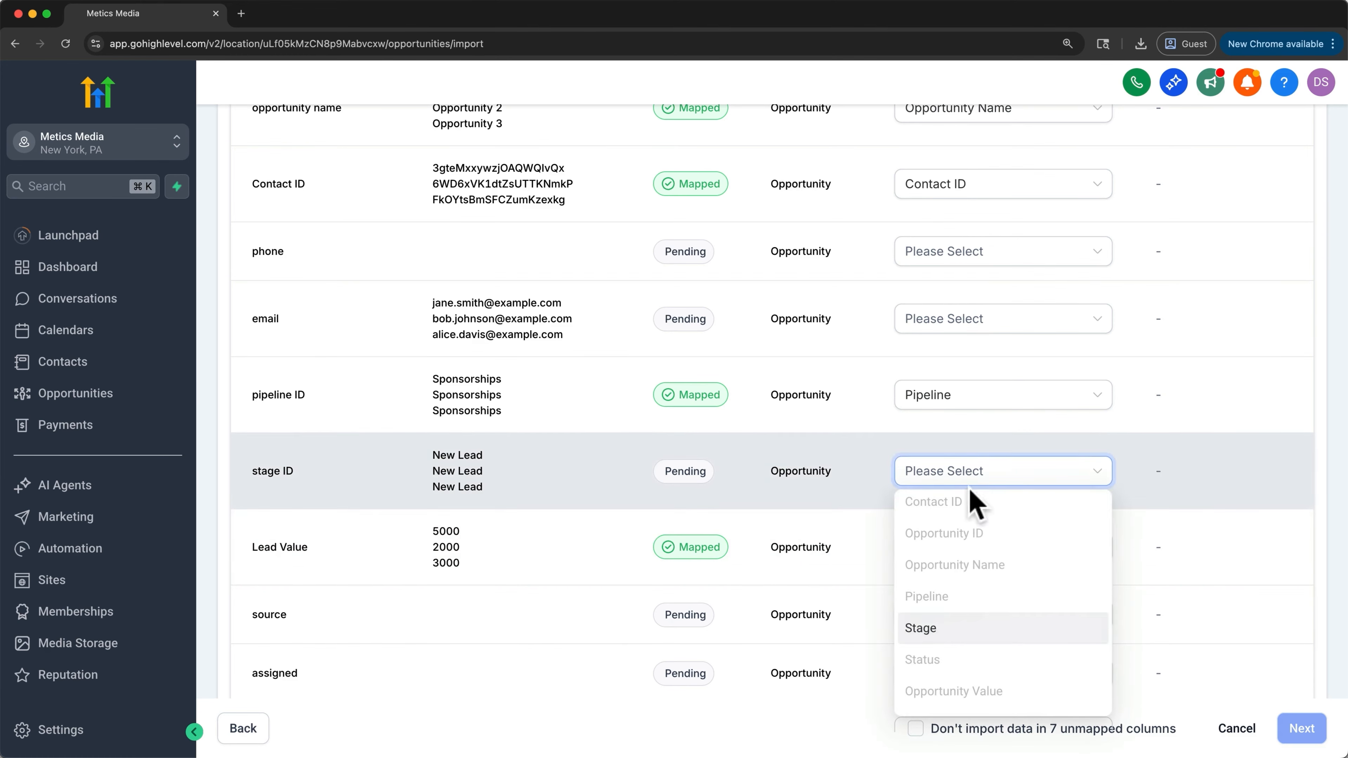
pyautogui.click(954, 629)
# - Choose not to import the unmapped columns and continue to the verify stage
pyautogui.scroll(-7, 958, 629)
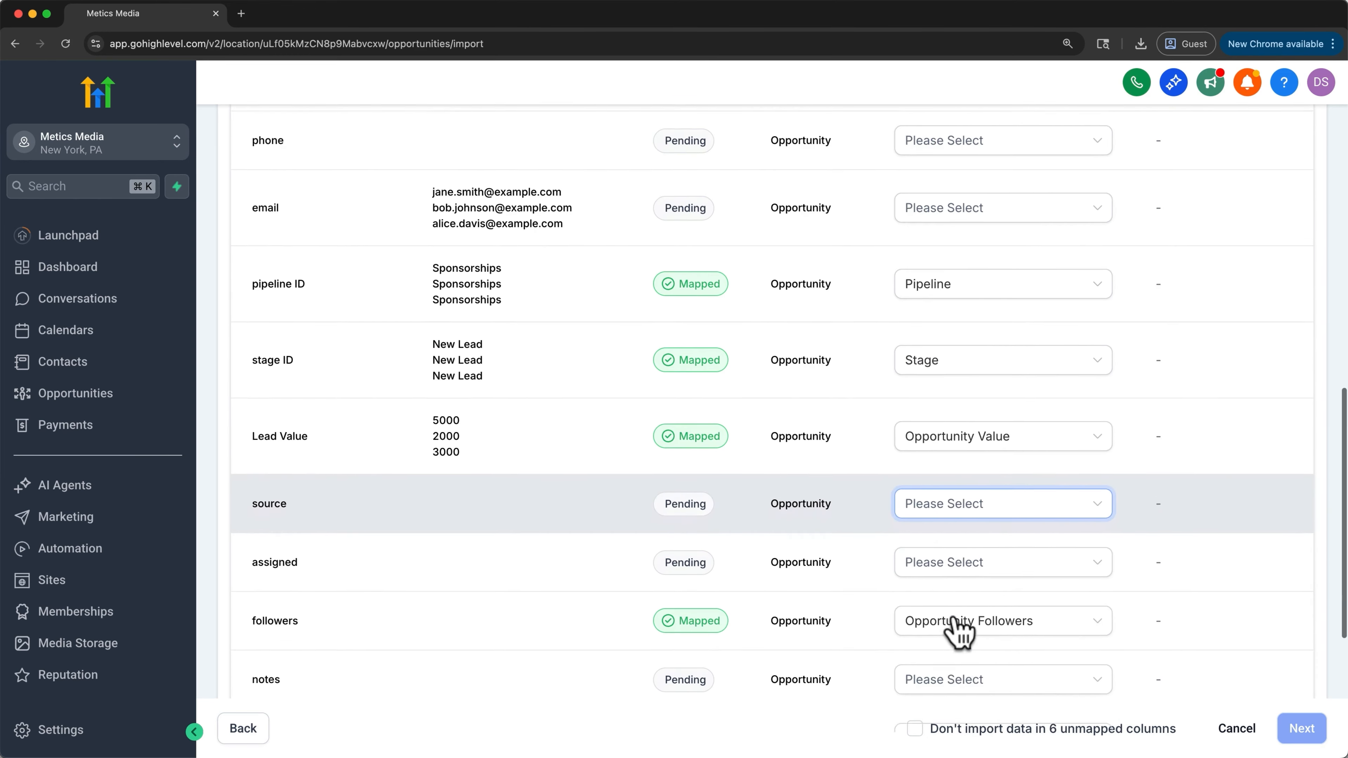
pyautogui.click(1097, 643)
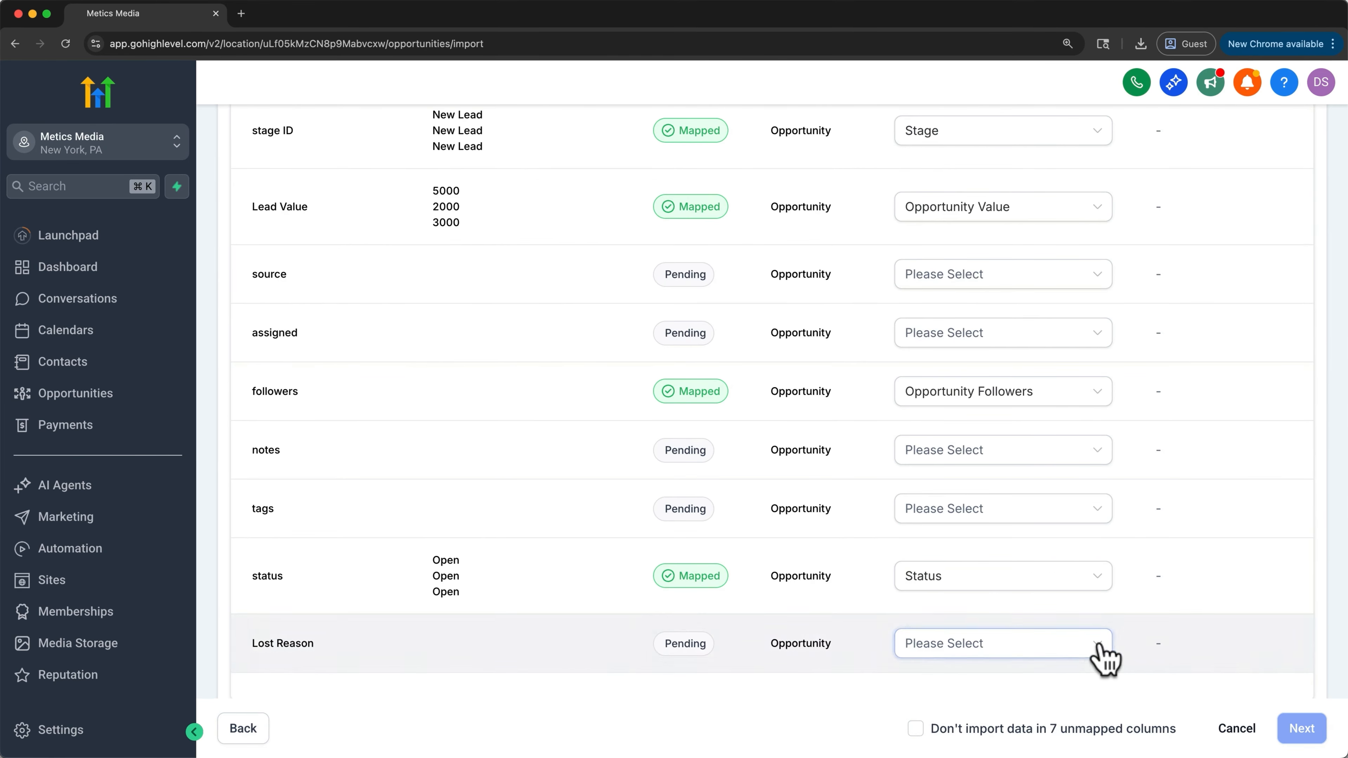
pyautogui.click(915, 730)
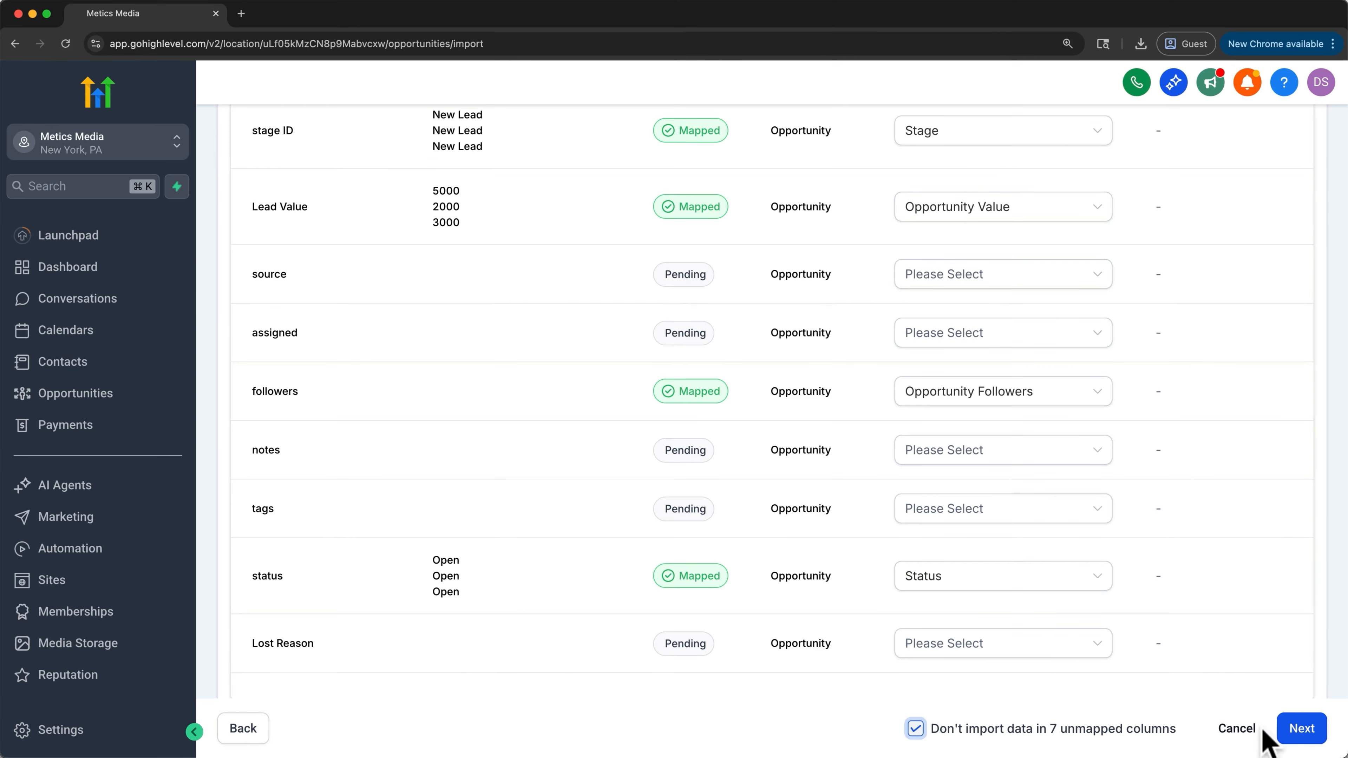
pyautogui.click(1296, 736)
# - Review the column mapping on the verify stage, then return to the mapping stage
pyautogui.scroll(-7, 1183, 590)
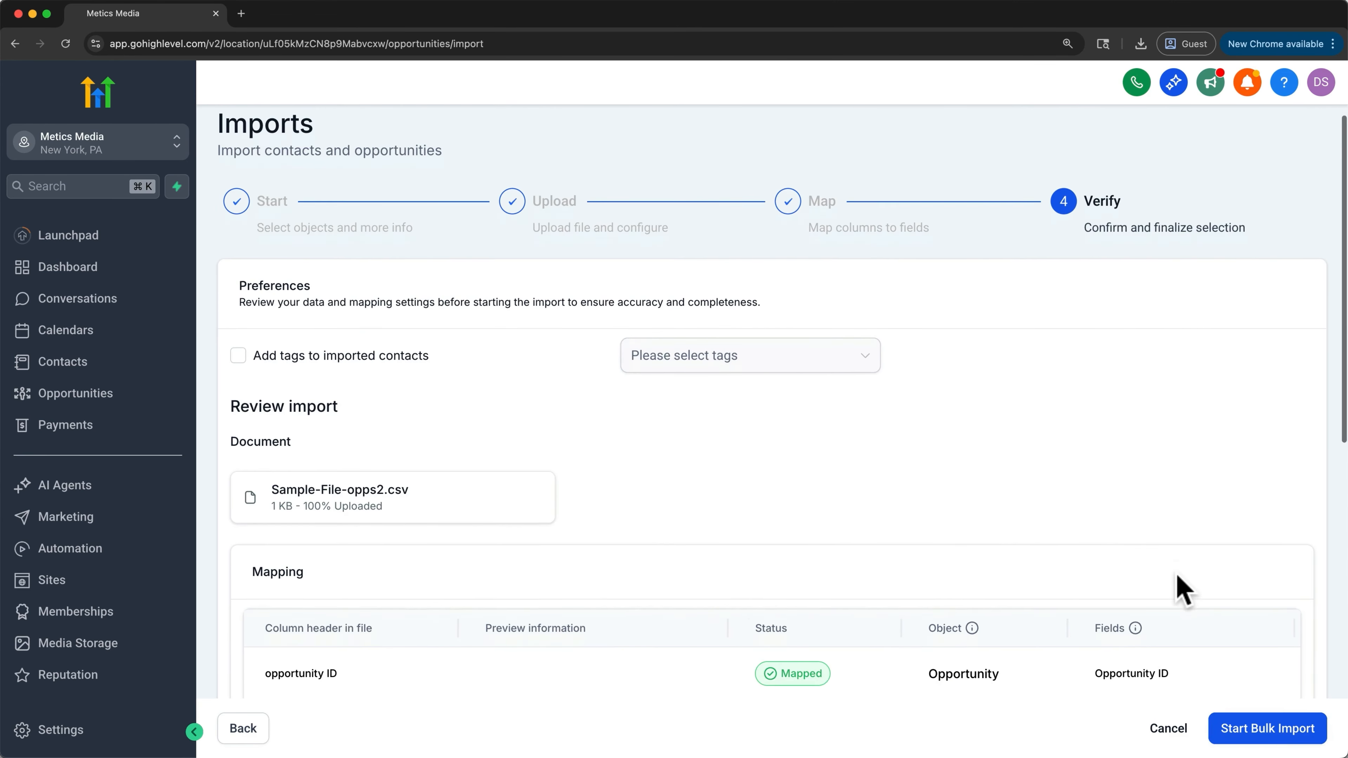
pyautogui.scroll(-5, 1183, 589)
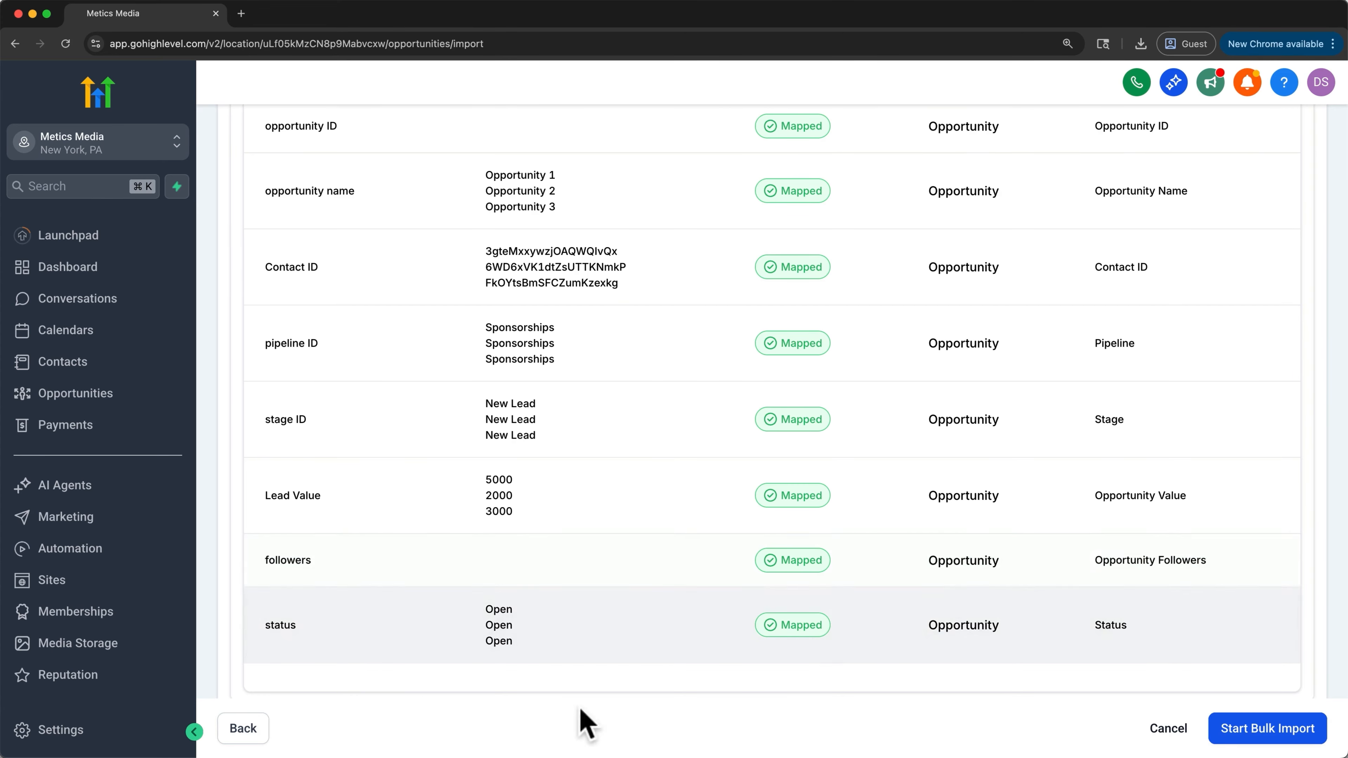
pyautogui.click(261, 733)
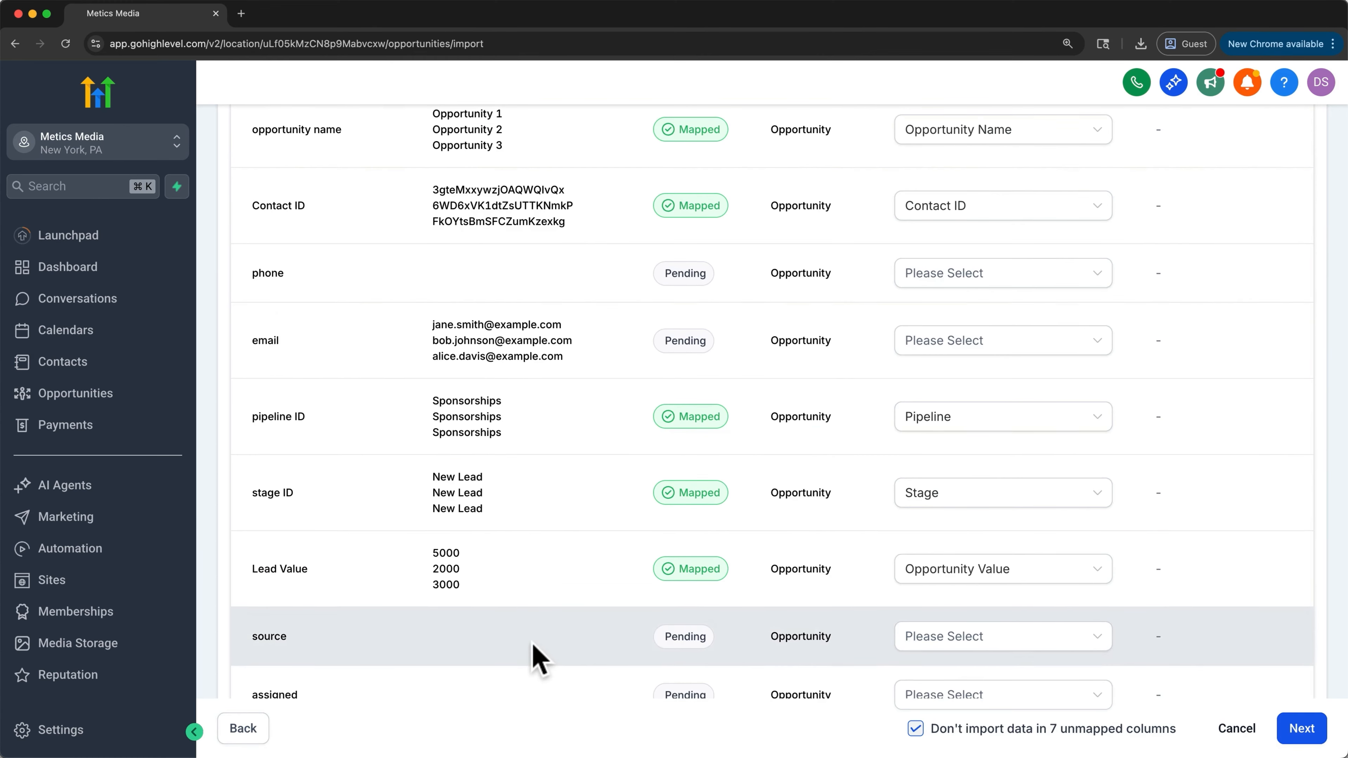
# - Finish the column mapping, continue to the verify stage, and start the bulk import
pyautogui.scroll(-5, 535, 654)
pyautogui.click(1097, 459)
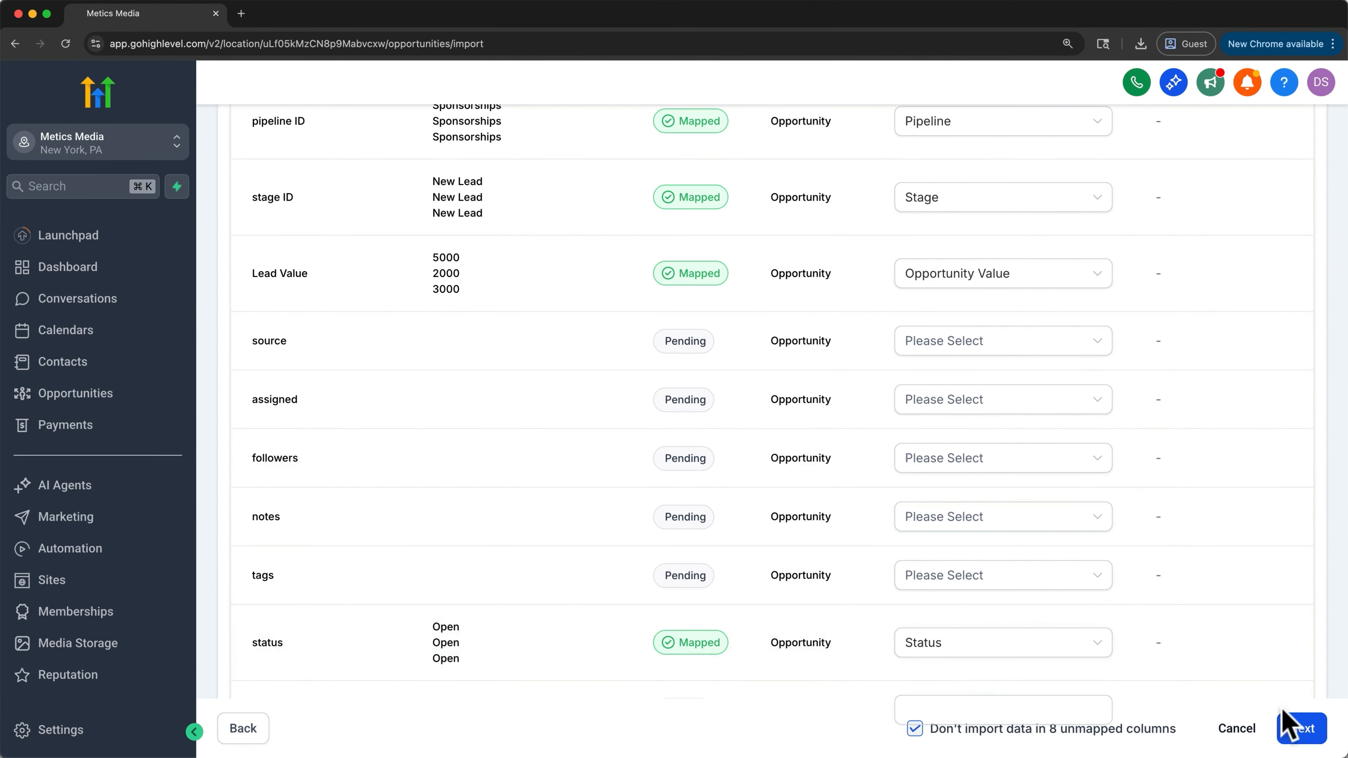
pyautogui.click(1298, 728)
pyautogui.scroll(-5, 1237, 598)
pyautogui.scroll(-6, 1237, 598)
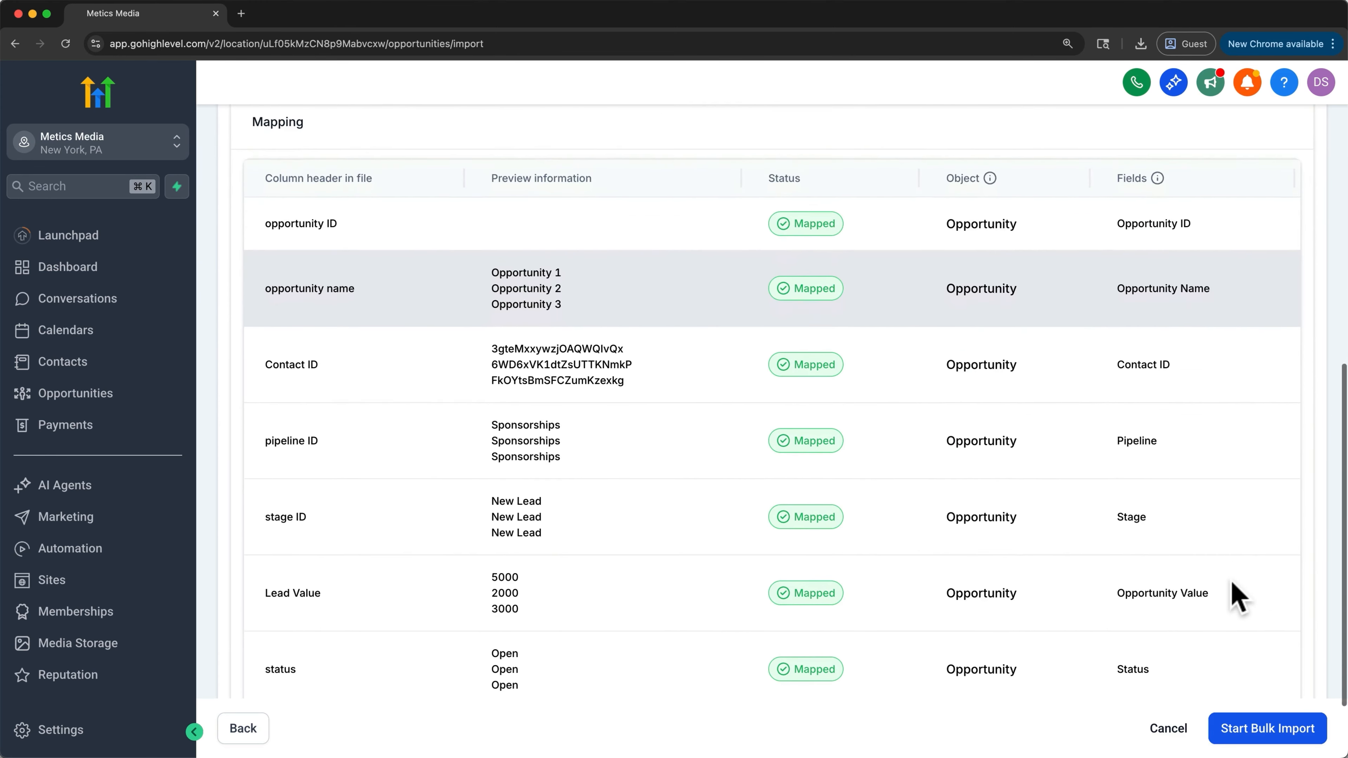
pyautogui.click(1291, 730)
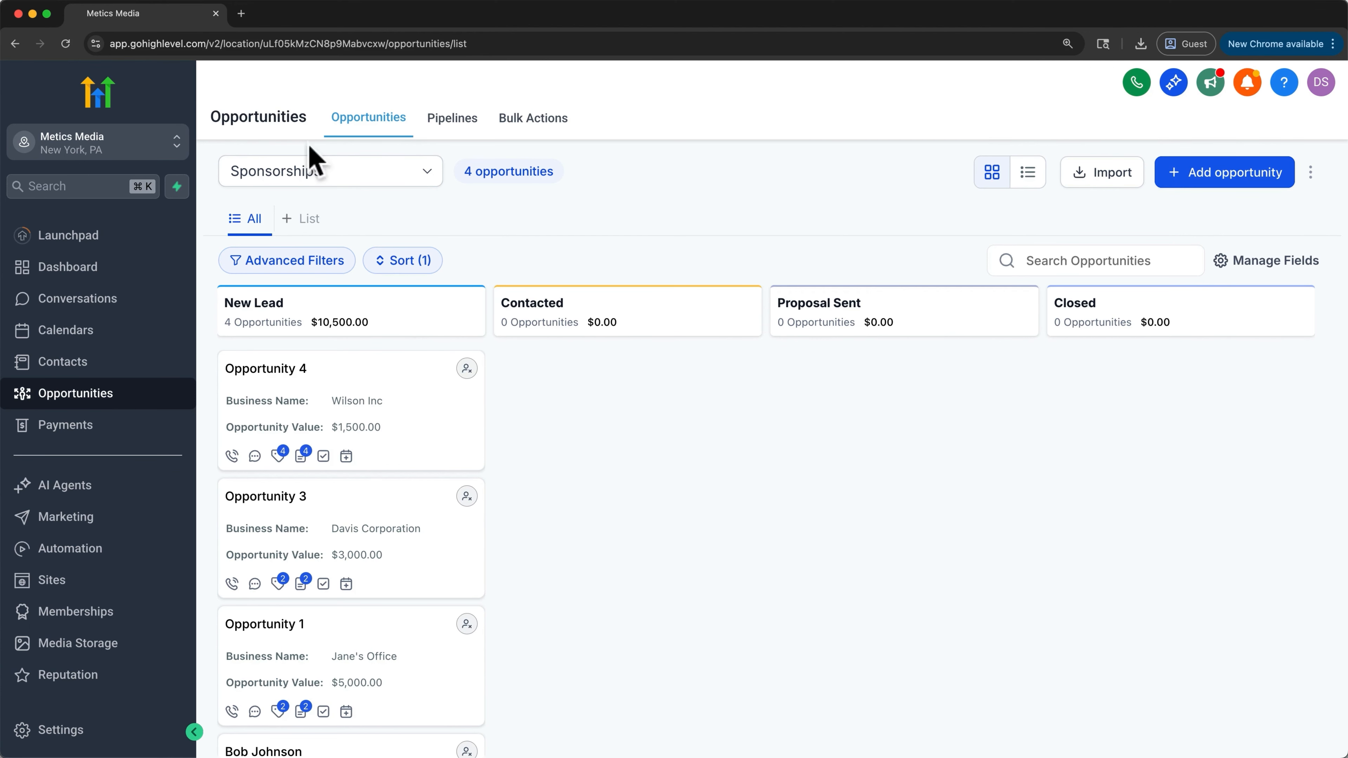
# - Reload the opportunities board, then open the latest import's statistics under Bulk Actions and view its errors
pyautogui.click(67, 44)
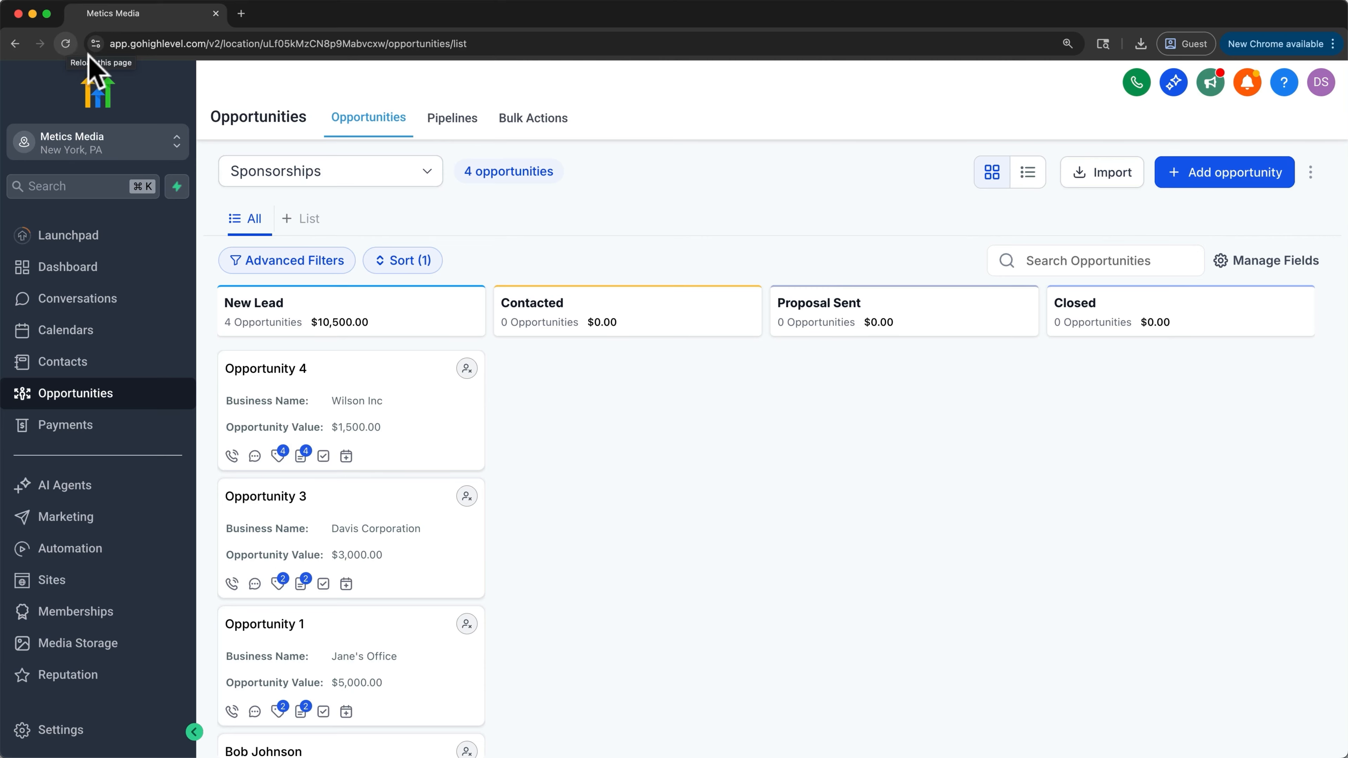
pyautogui.click(526, 133)
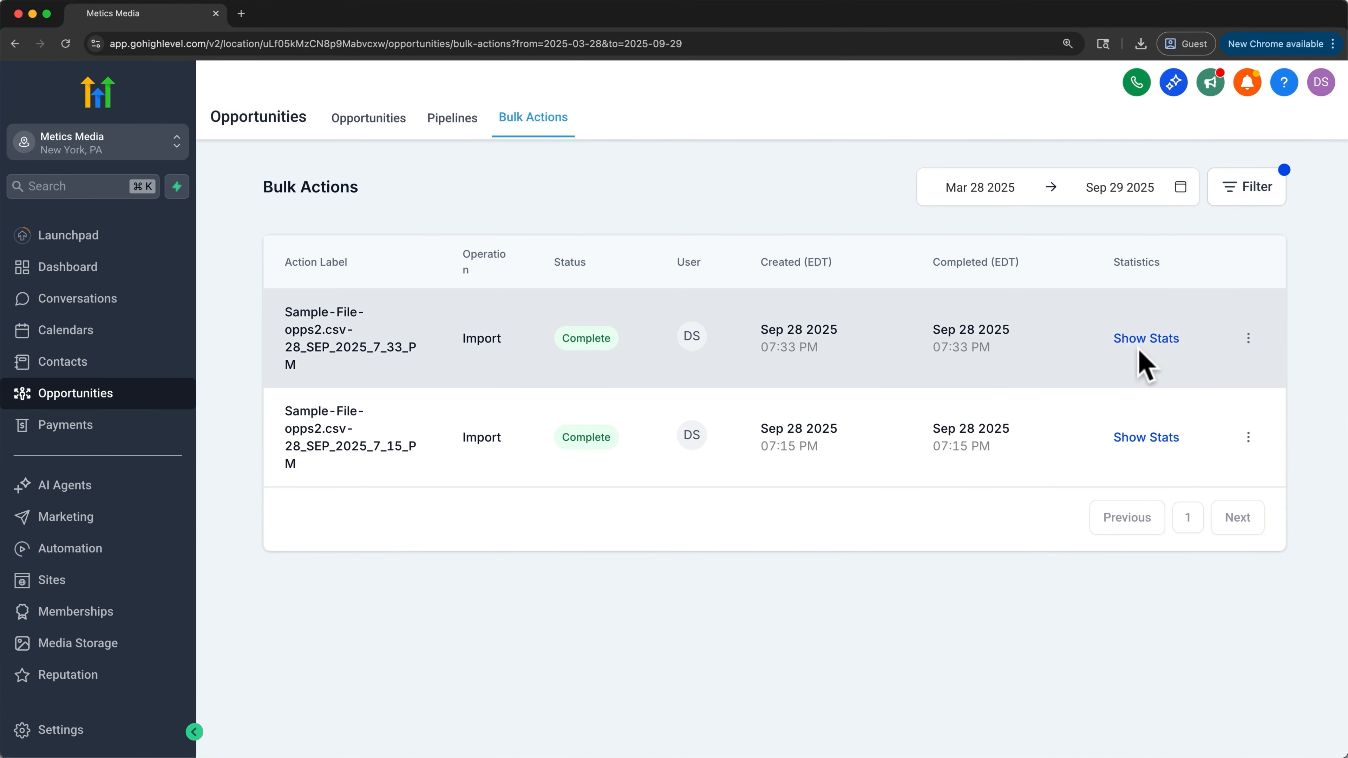
pyautogui.click(1142, 340)
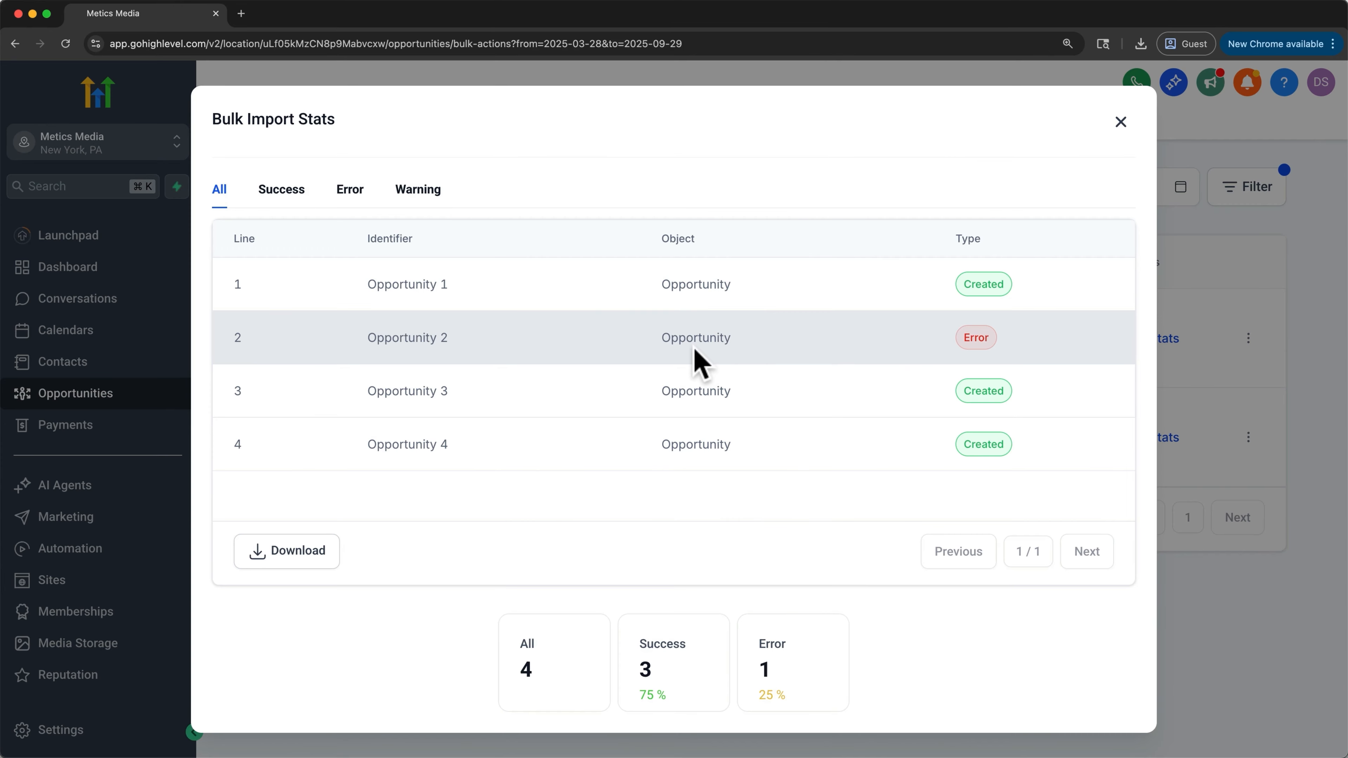
pyautogui.click(351, 192)
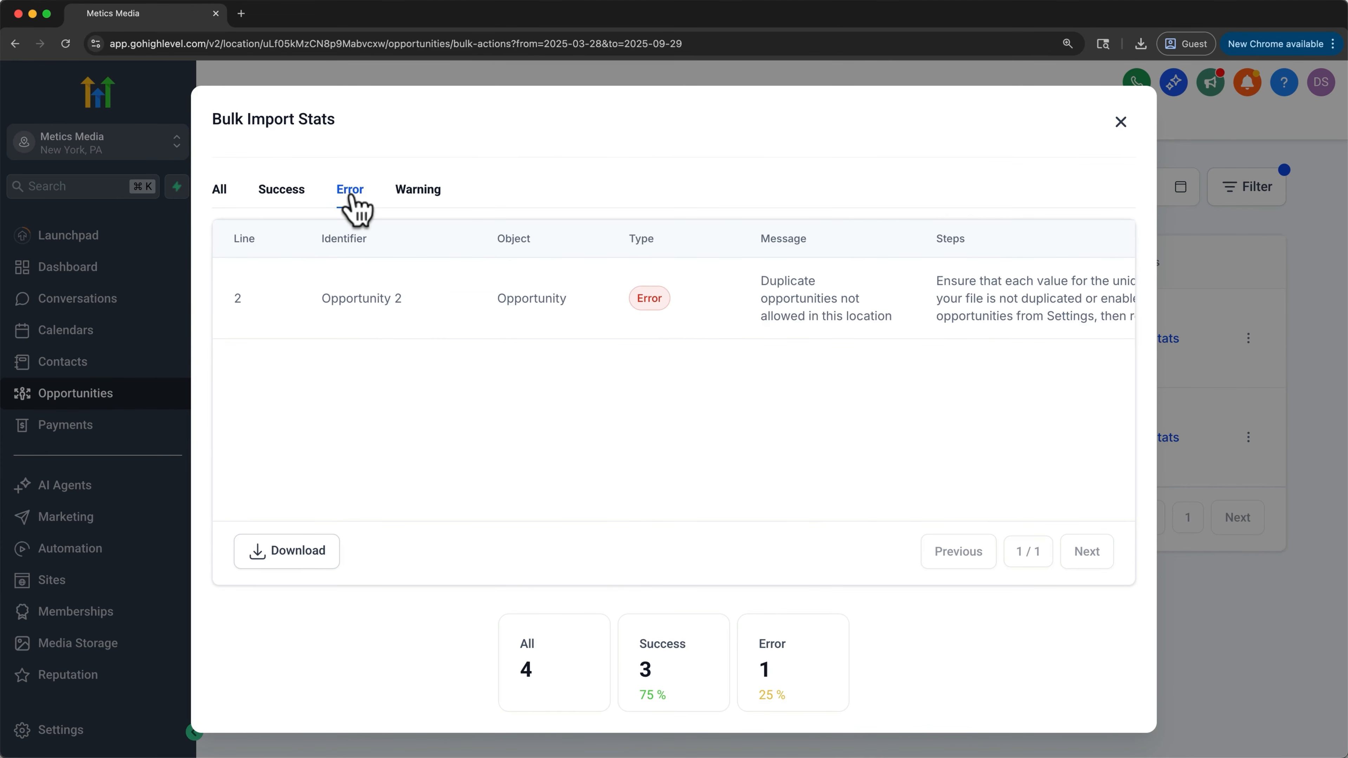
# - Compare the error details with the rows of the CSV file in the spreadsheet, then close the import stats
pyautogui.hscroll(3, 667, 295)
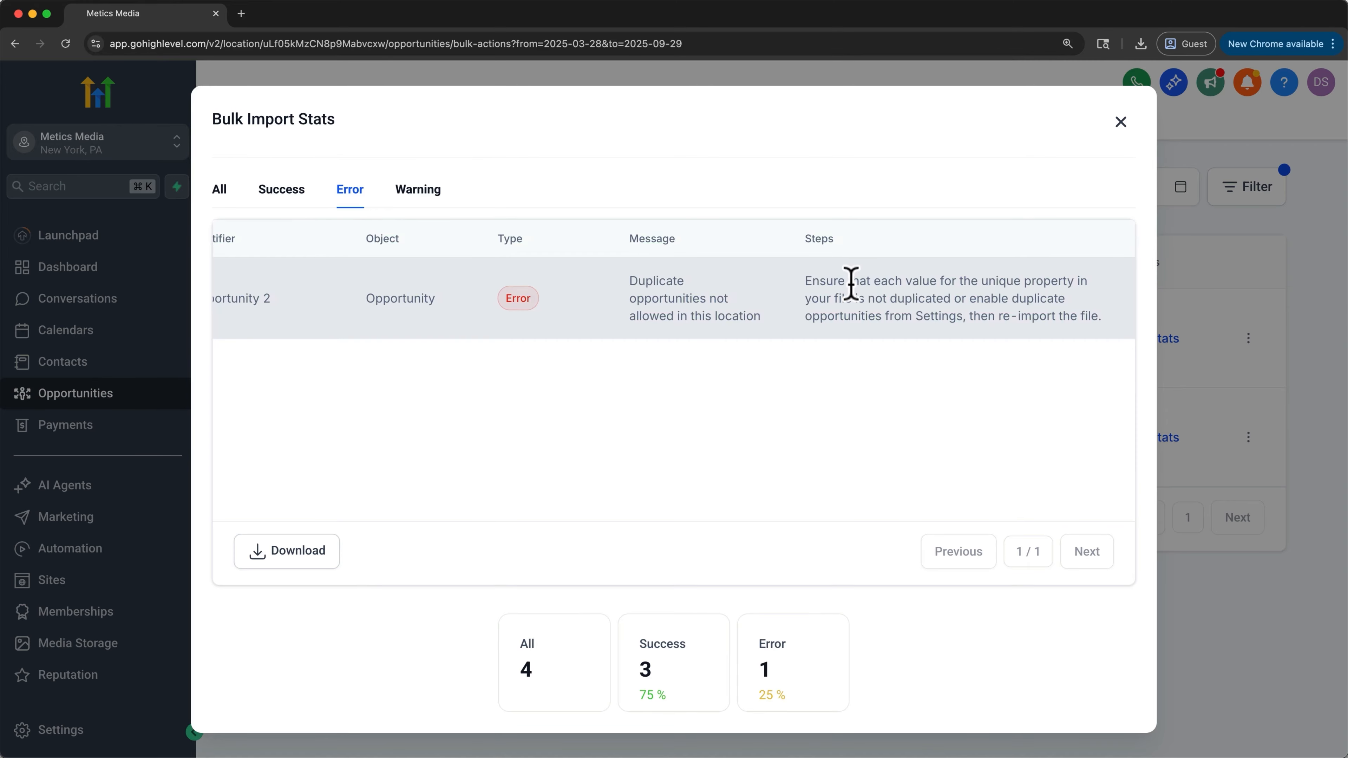
pyautogui.hotkey('ctrl', 'Up')
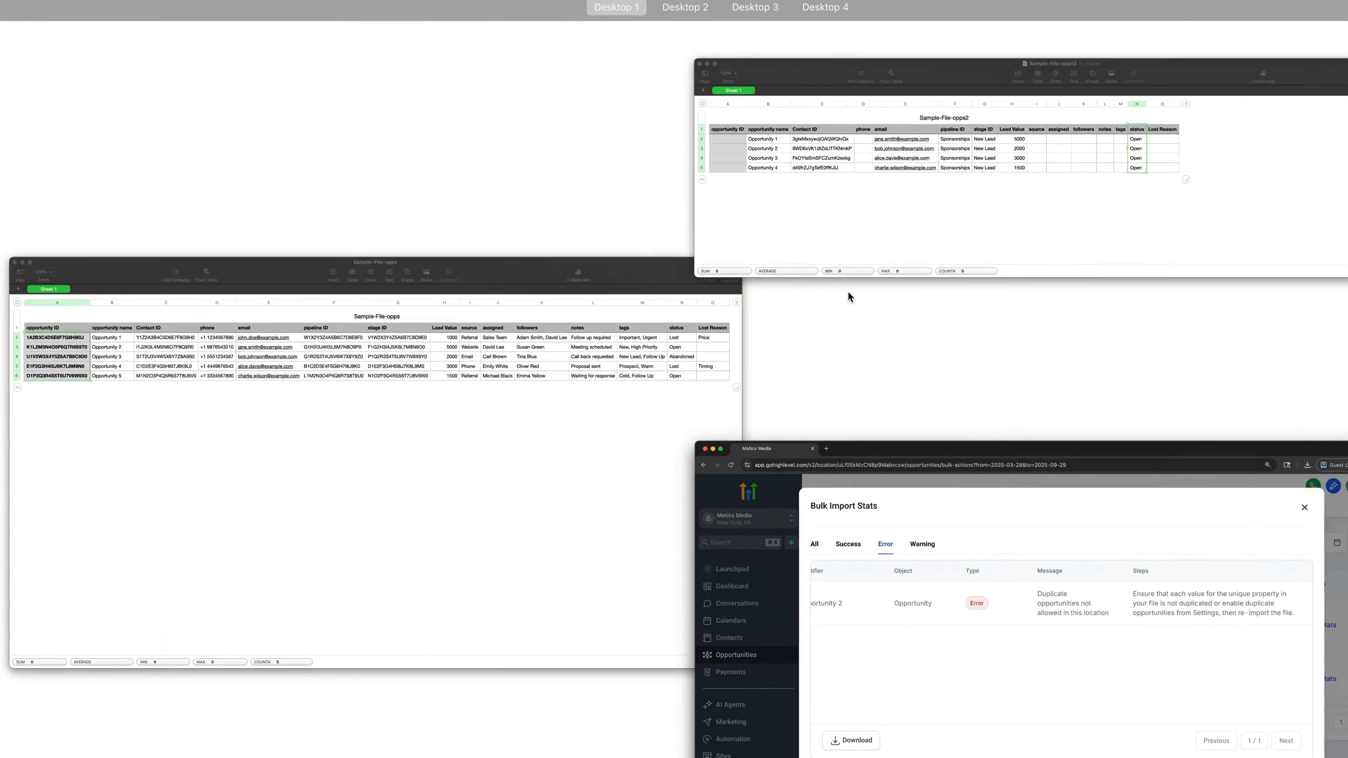
pyautogui.click(419, 410)
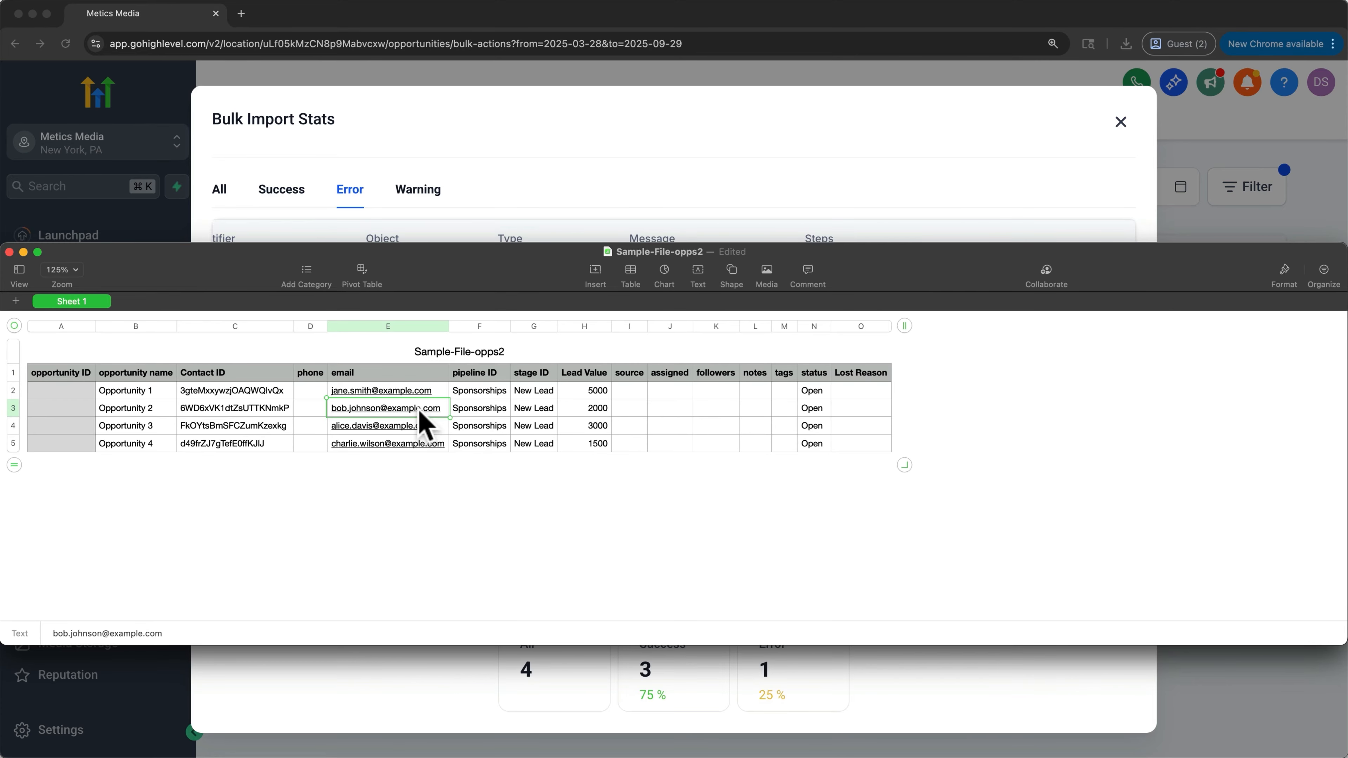
pyautogui.click(618, 109)
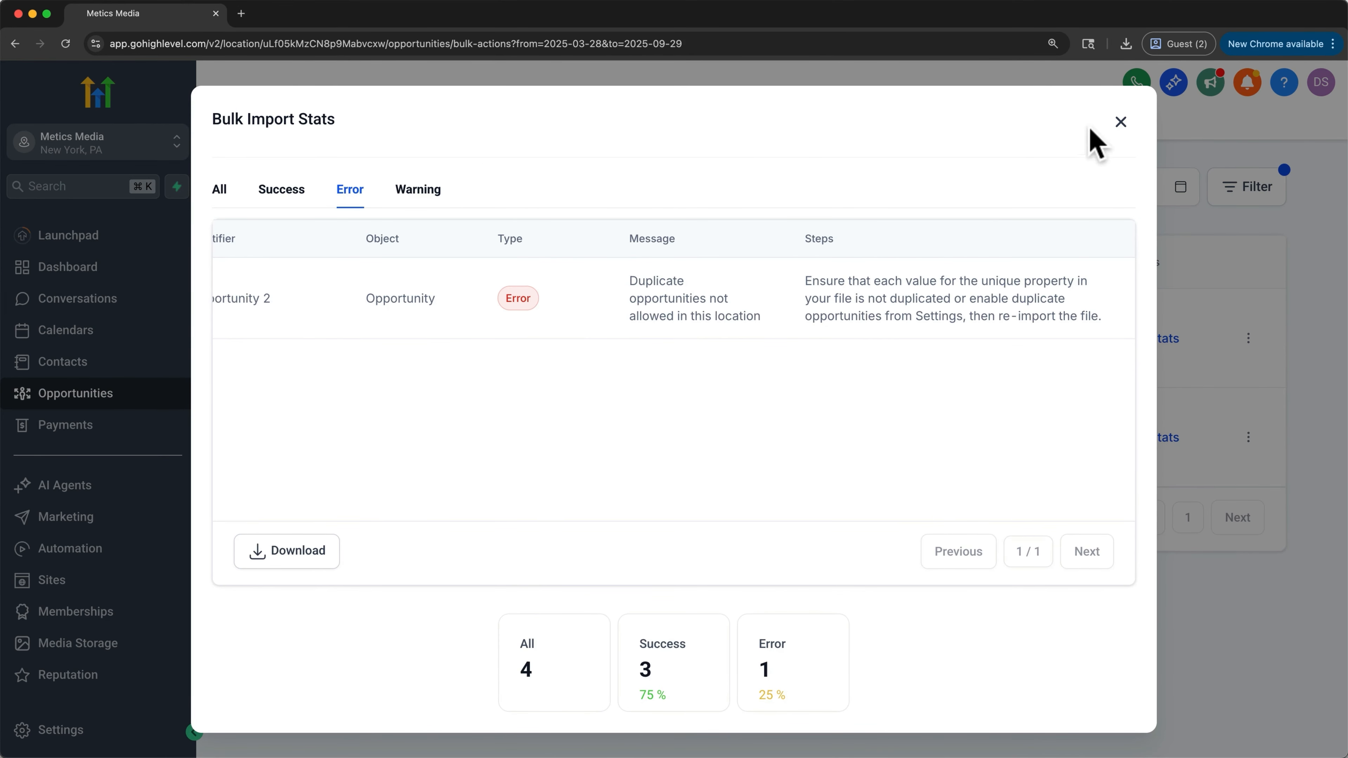
pyautogui.click(1115, 121)
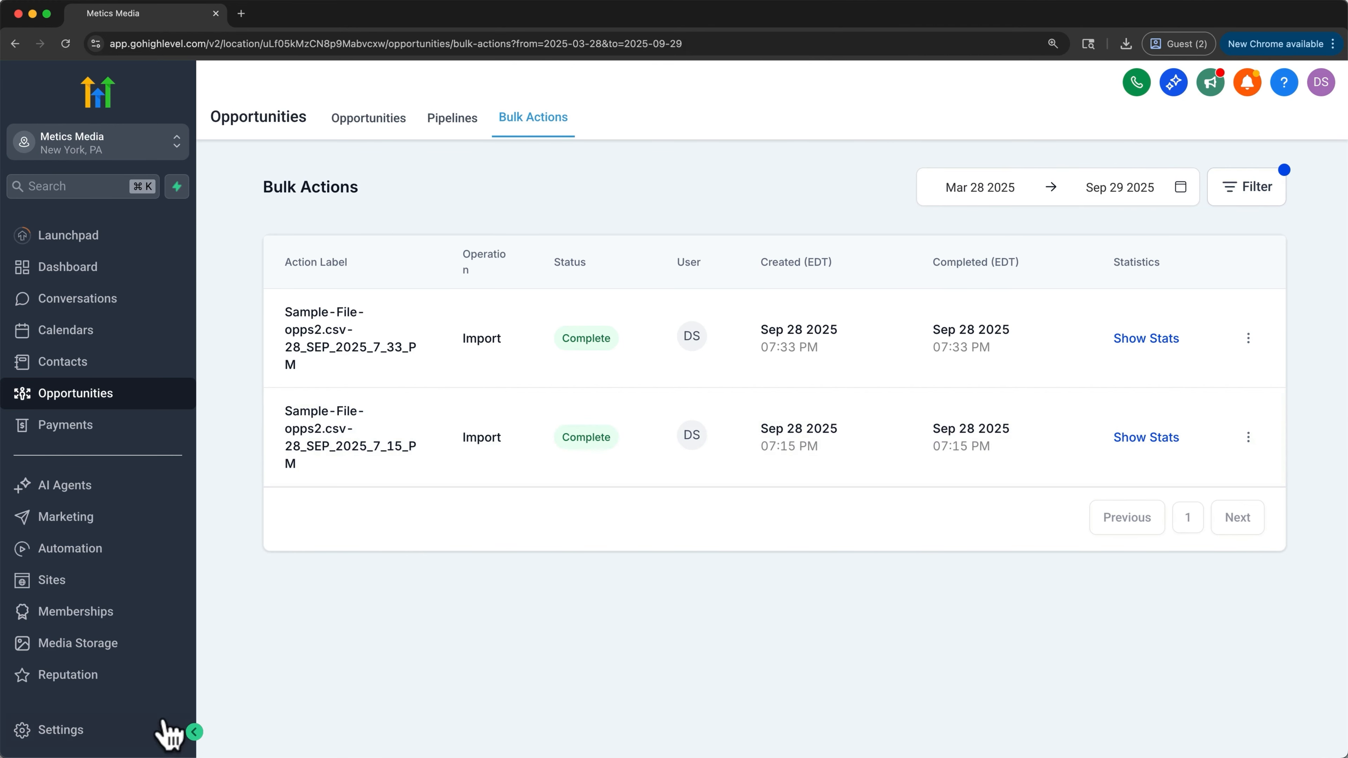
# - In the Opportunities object settings, allow more than one opportunity per contact in the same pipeline and save
pyautogui.click(90, 739)
pyautogui.scroll(-3, 90, 741)
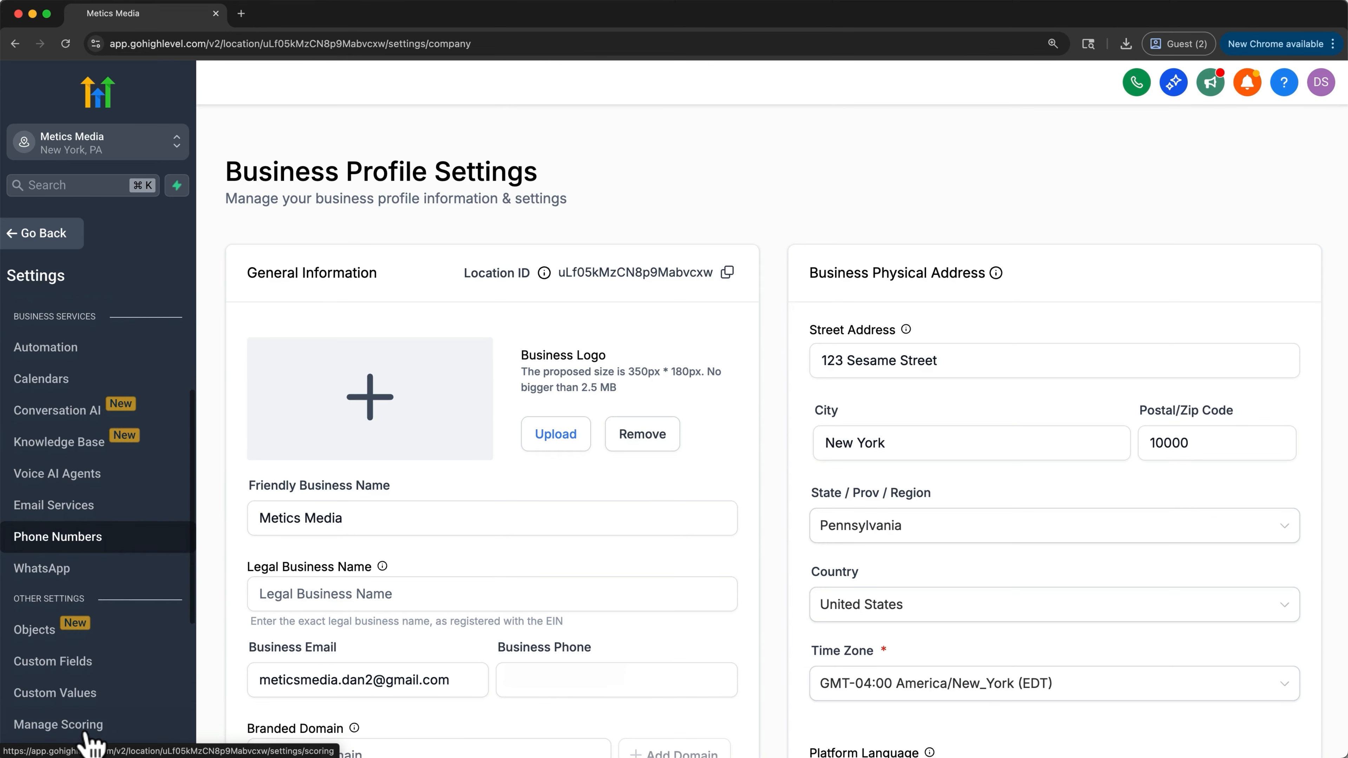
pyautogui.click(39, 633)
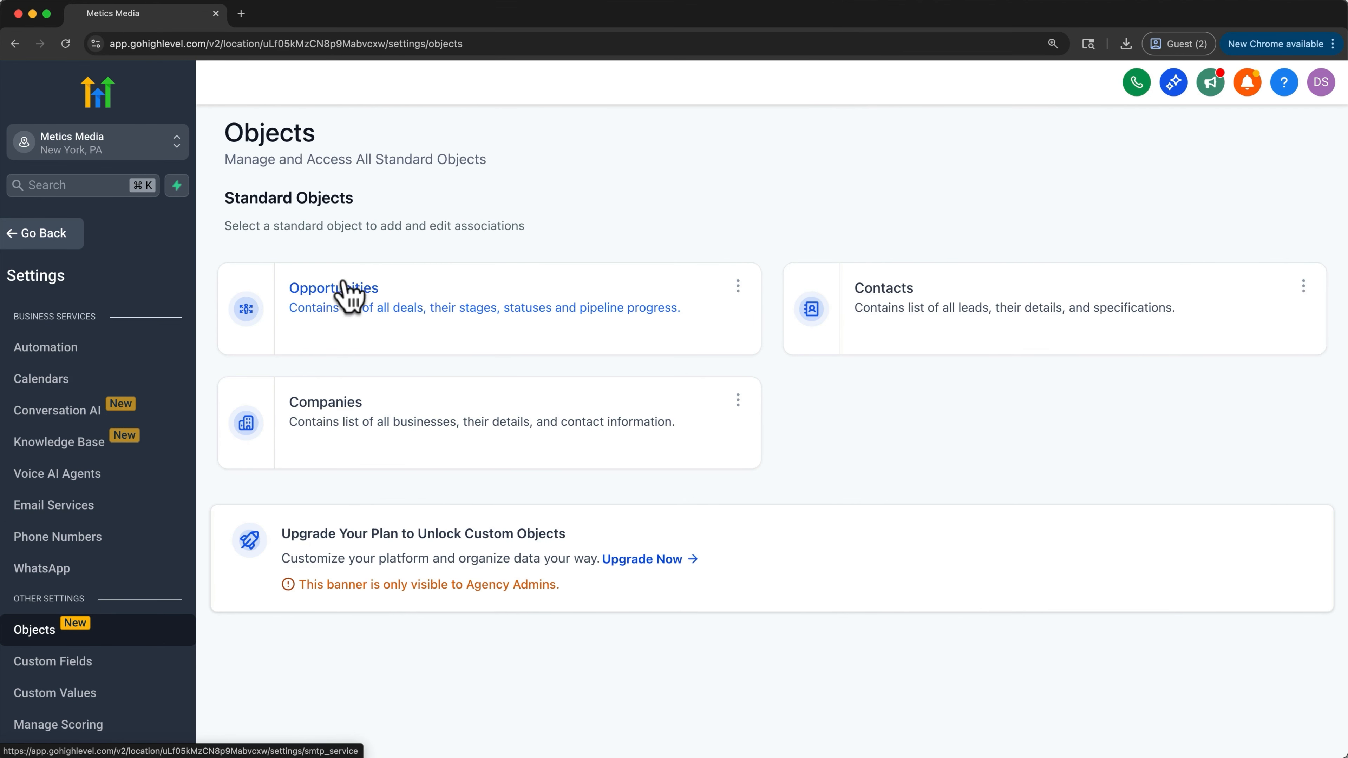
pyautogui.click(346, 300)
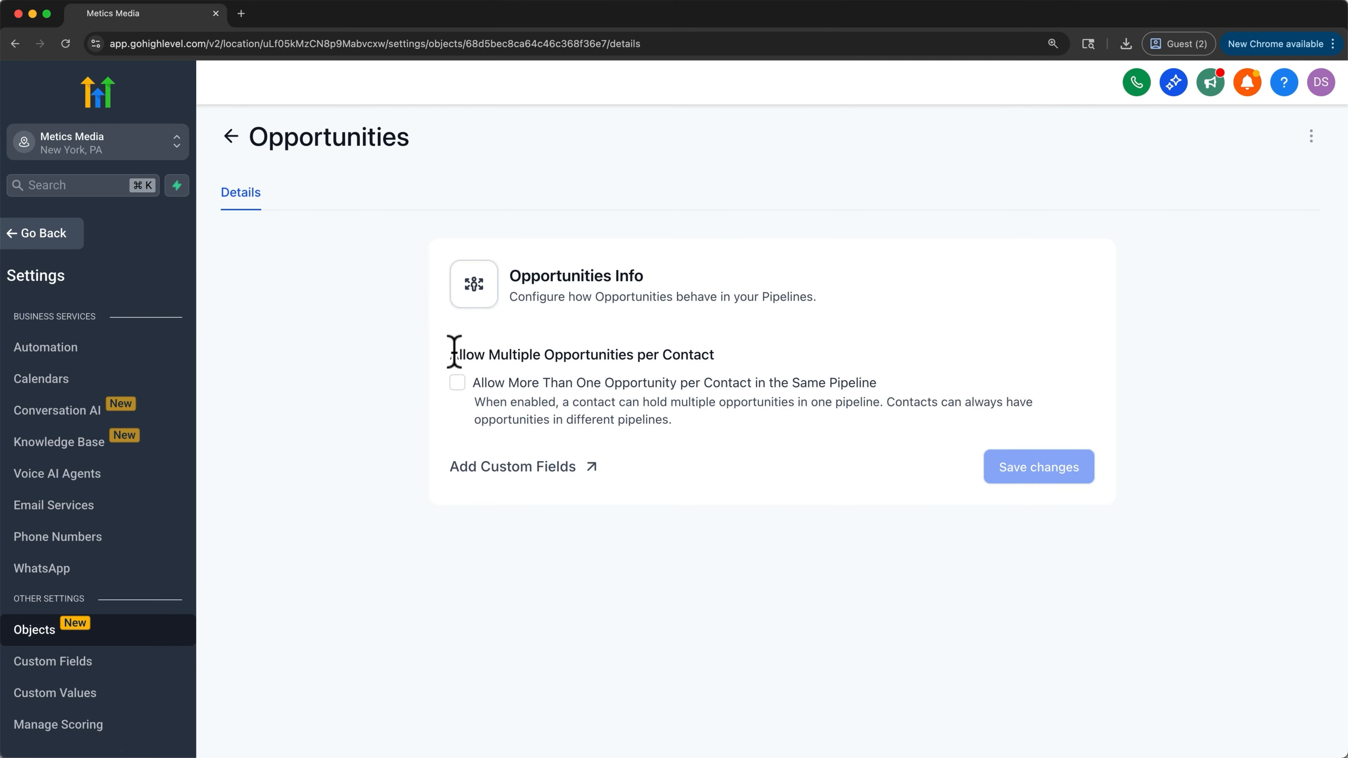
pyautogui.moveTo(487, 349); pyautogui.dragTo(730, 359)
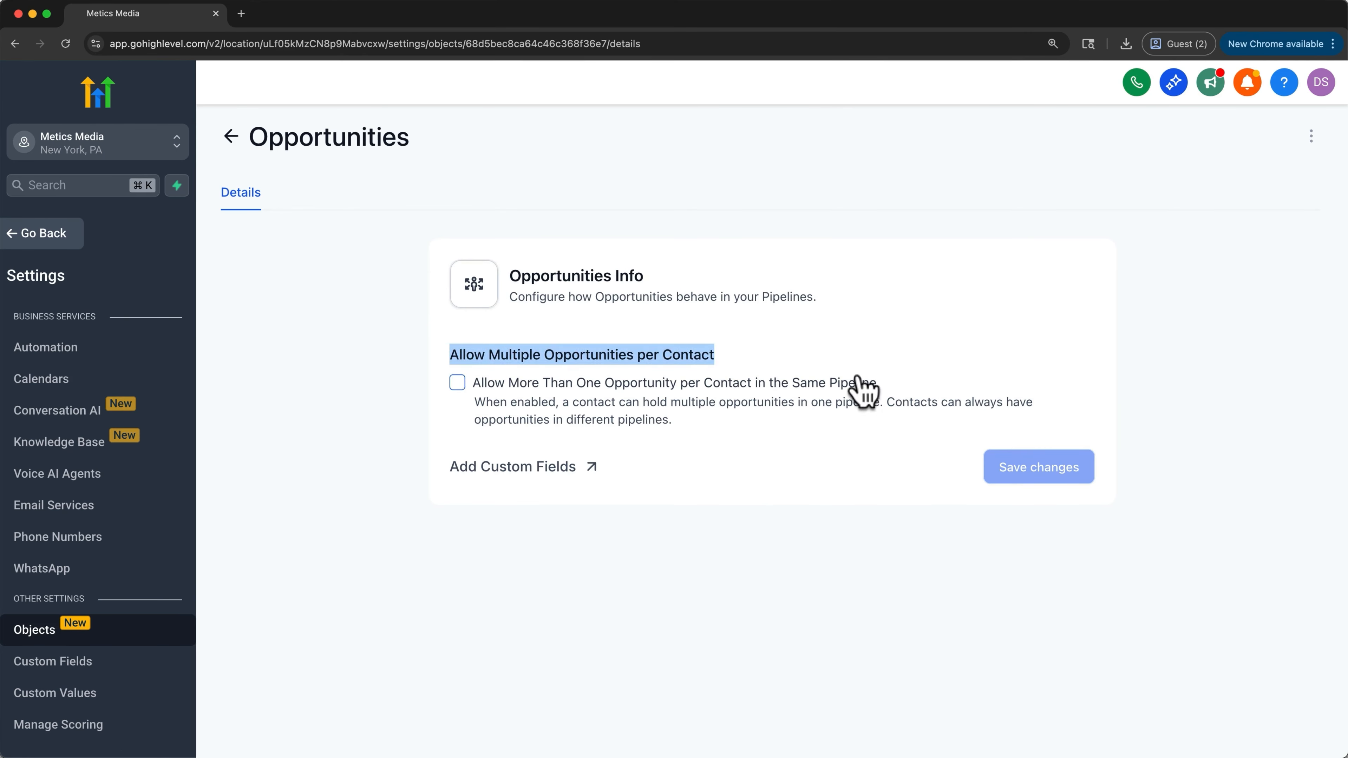
pyautogui.click(457, 382)
pyautogui.click(1038, 467)
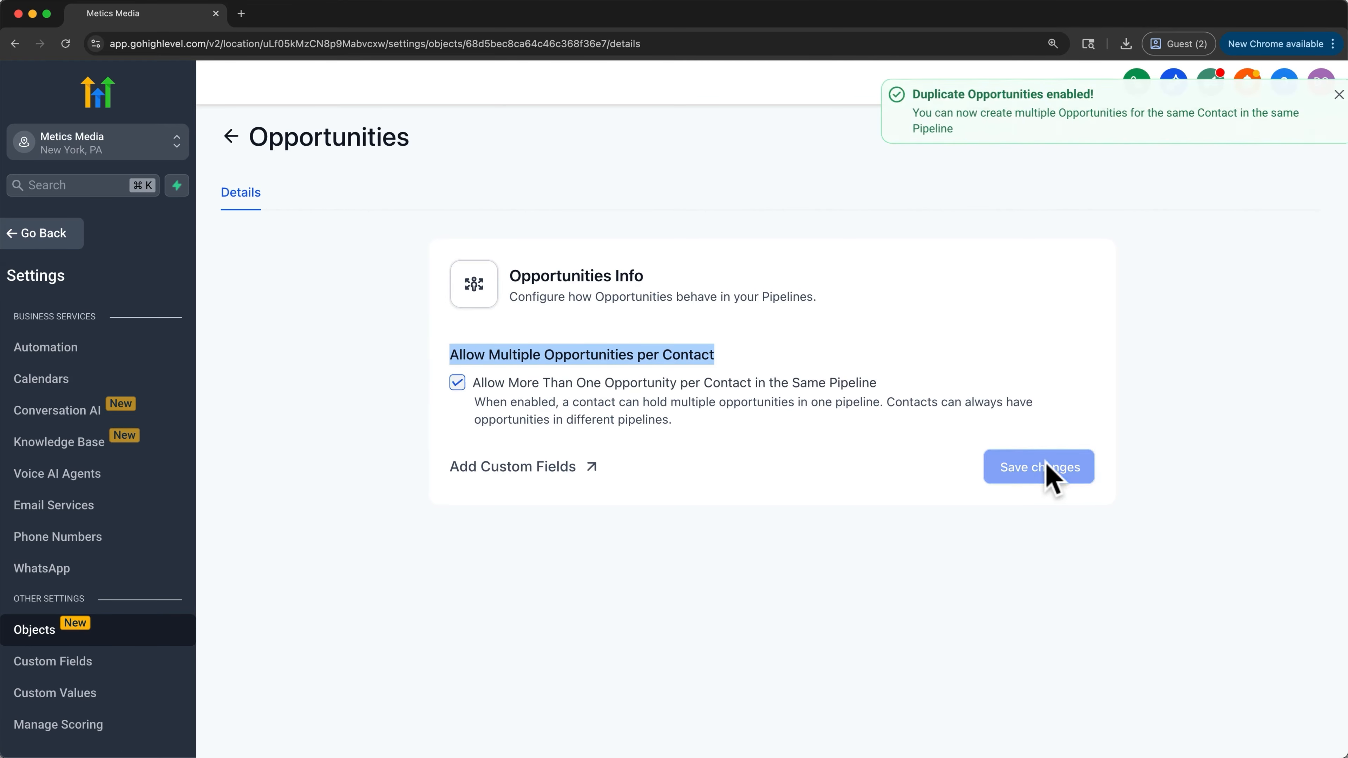
# - Return to the Sponsorships board and move Opportunity 4 into the Proposal Sent stage
pyautogui.click(41, 233)
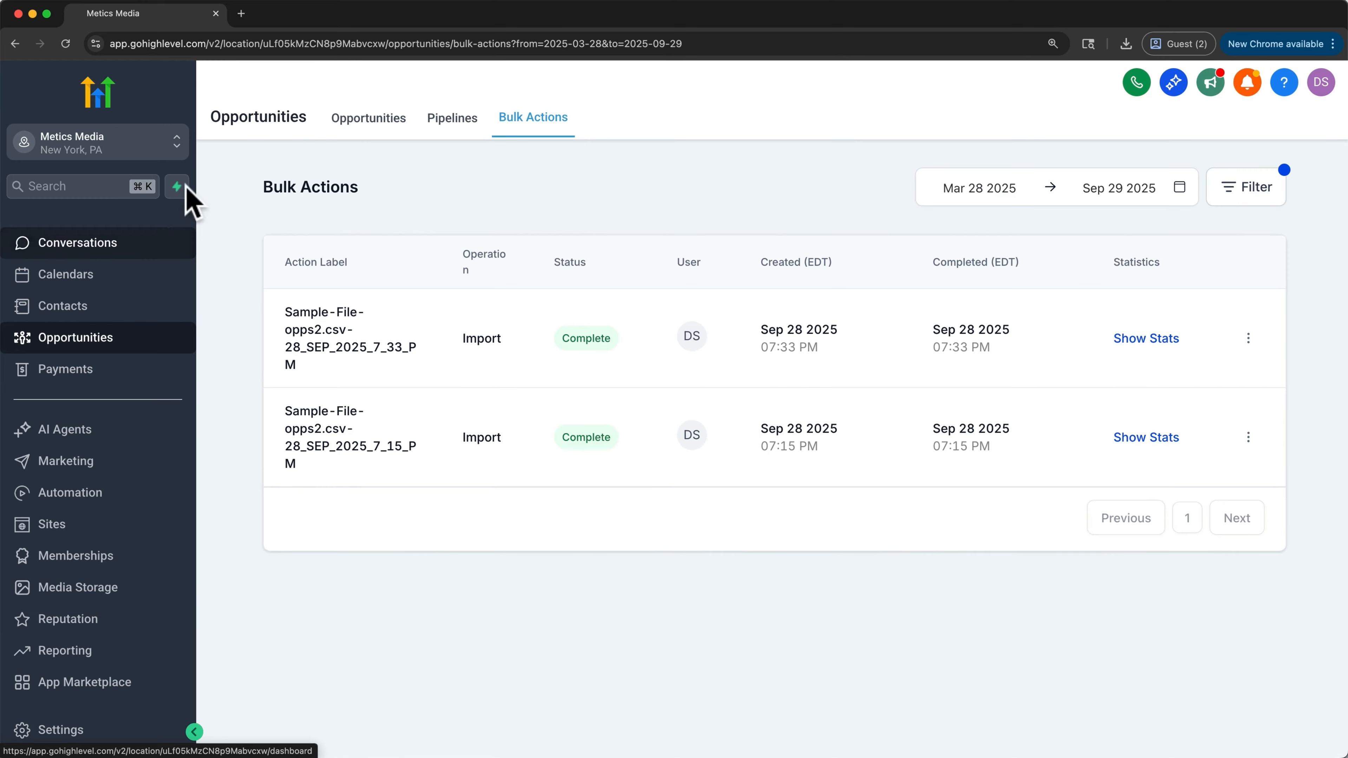
pyautogui.click(340, 121)
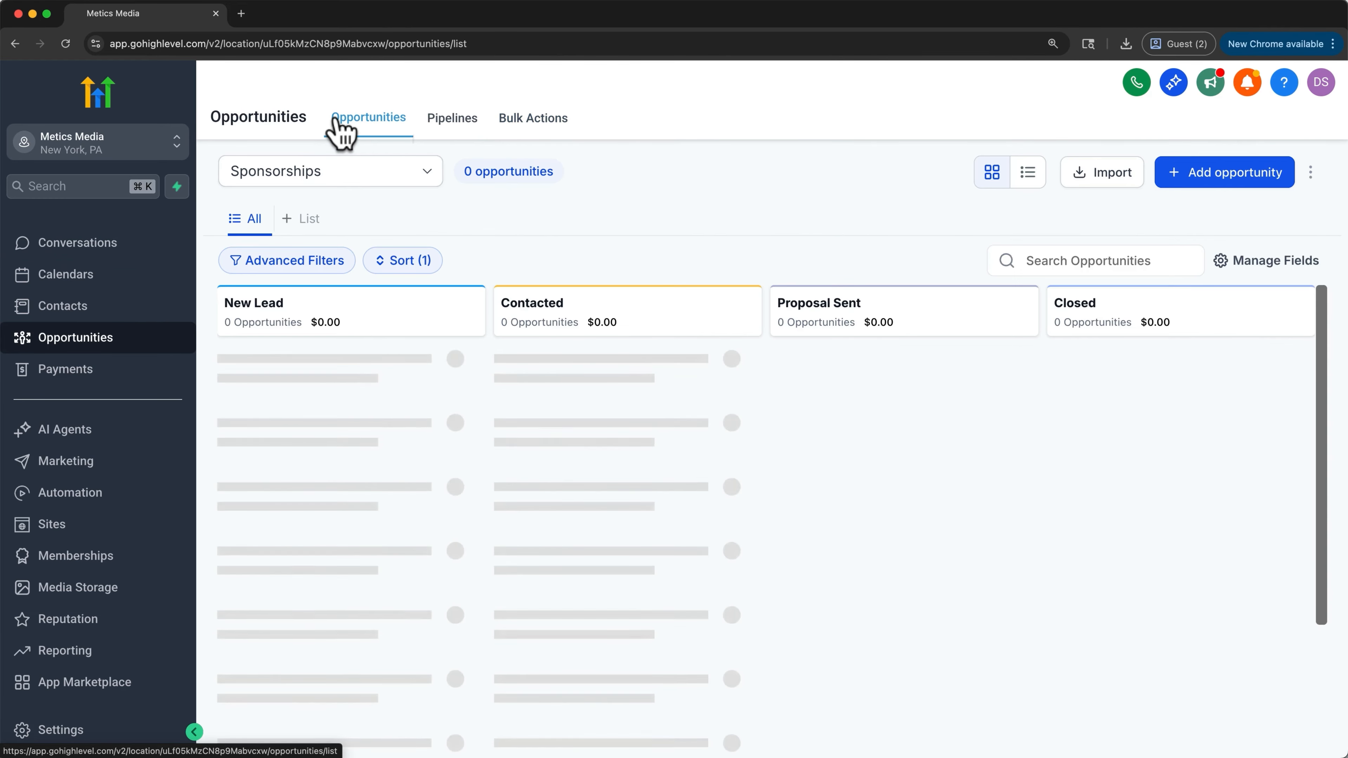
pyautogui.moveTo(373, 377); pyautogui.dragTo(850, 381)
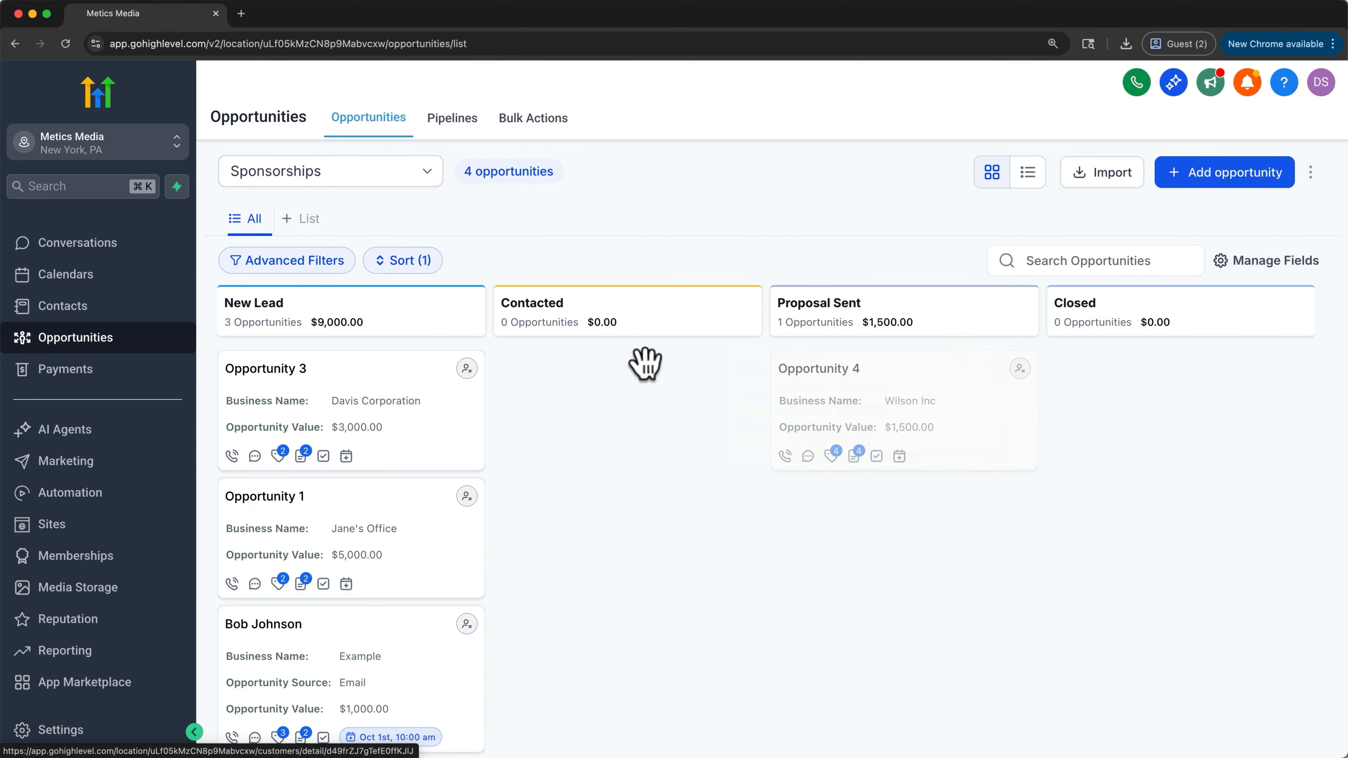
# - Move Opportunity 3 into the Contacted stage and Bob Johnson into the Closed stage
pyautogui.moveTo(380, 364); pyautogui.dragTo(616, 367)
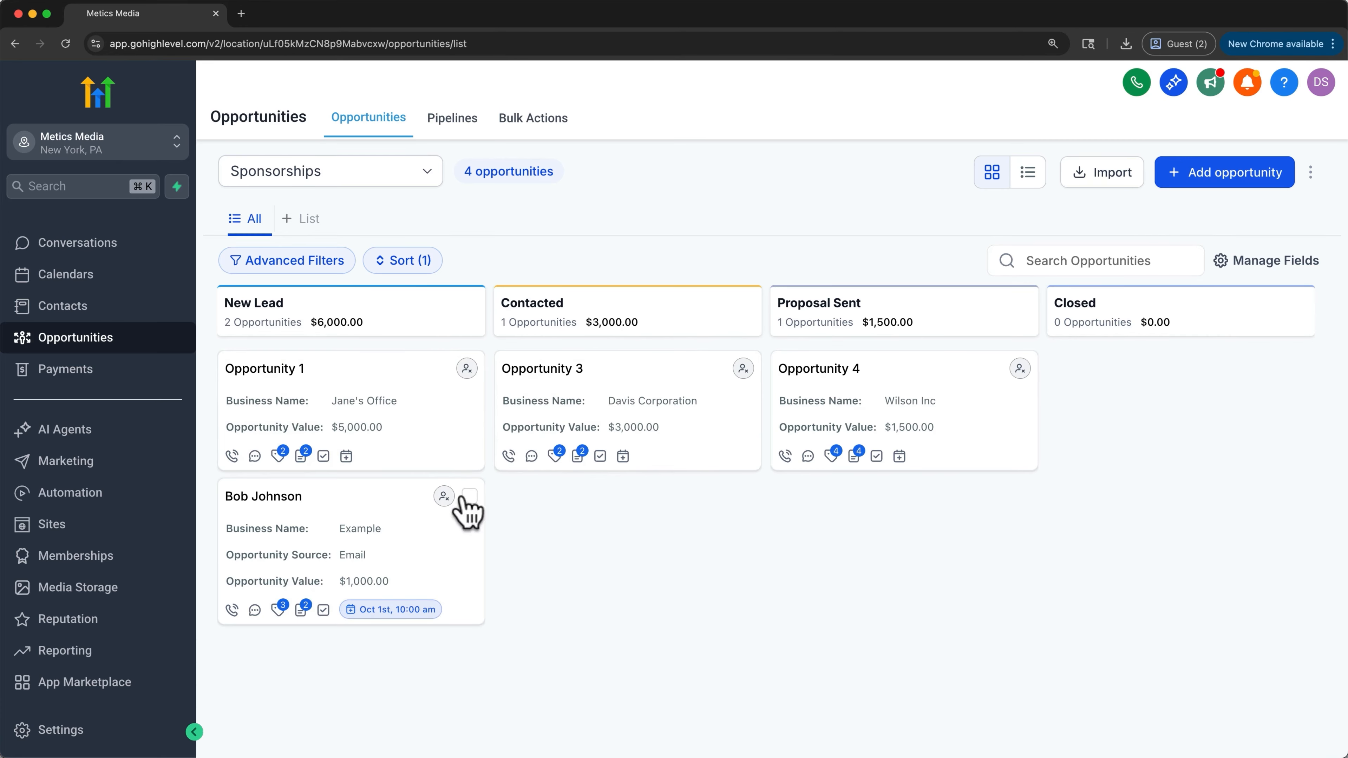
pyautogui.moveTo(388, 514); pyautogui.dragTo(1195, 371)
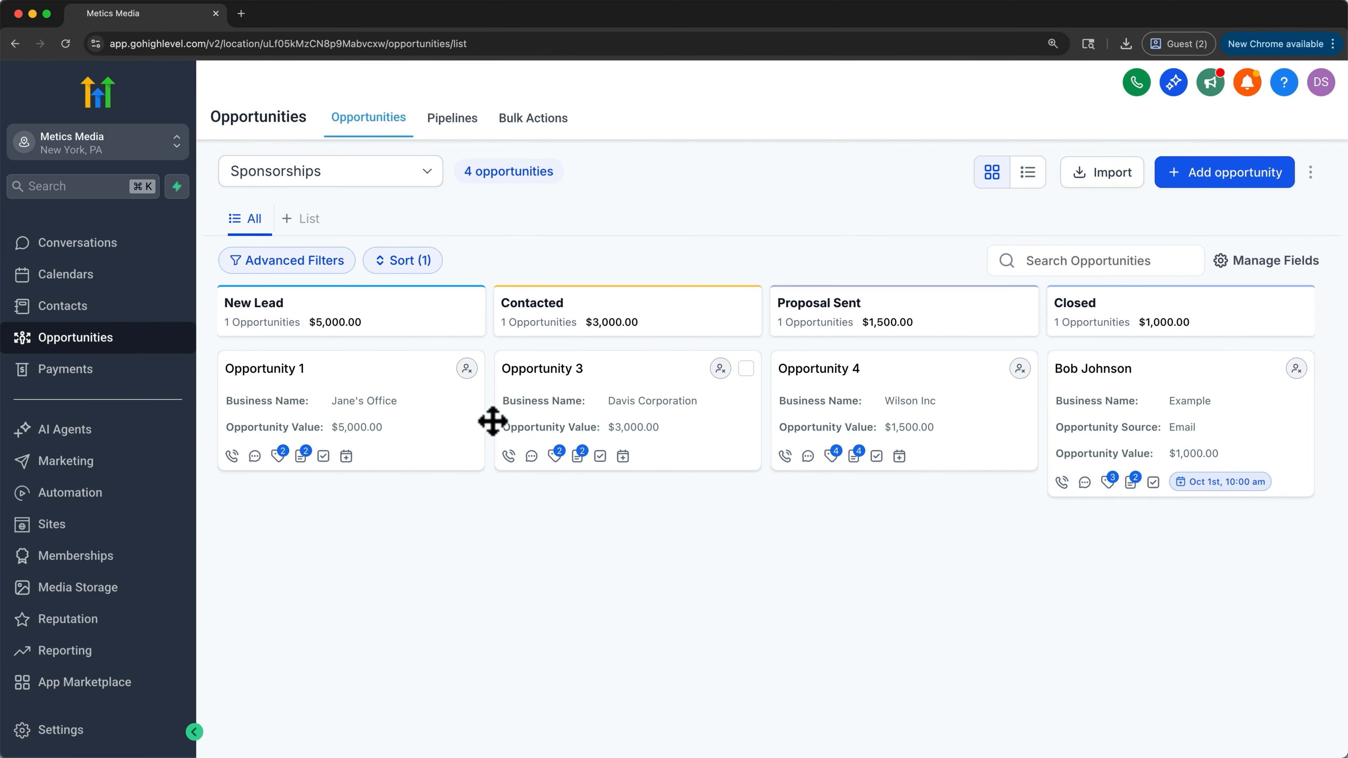
# - Open the Dashboard, dismiss the welcome panel, and examine the opportunity, funnel and stage distribution widgets
pyautogui.scroll(2, 133, 340)
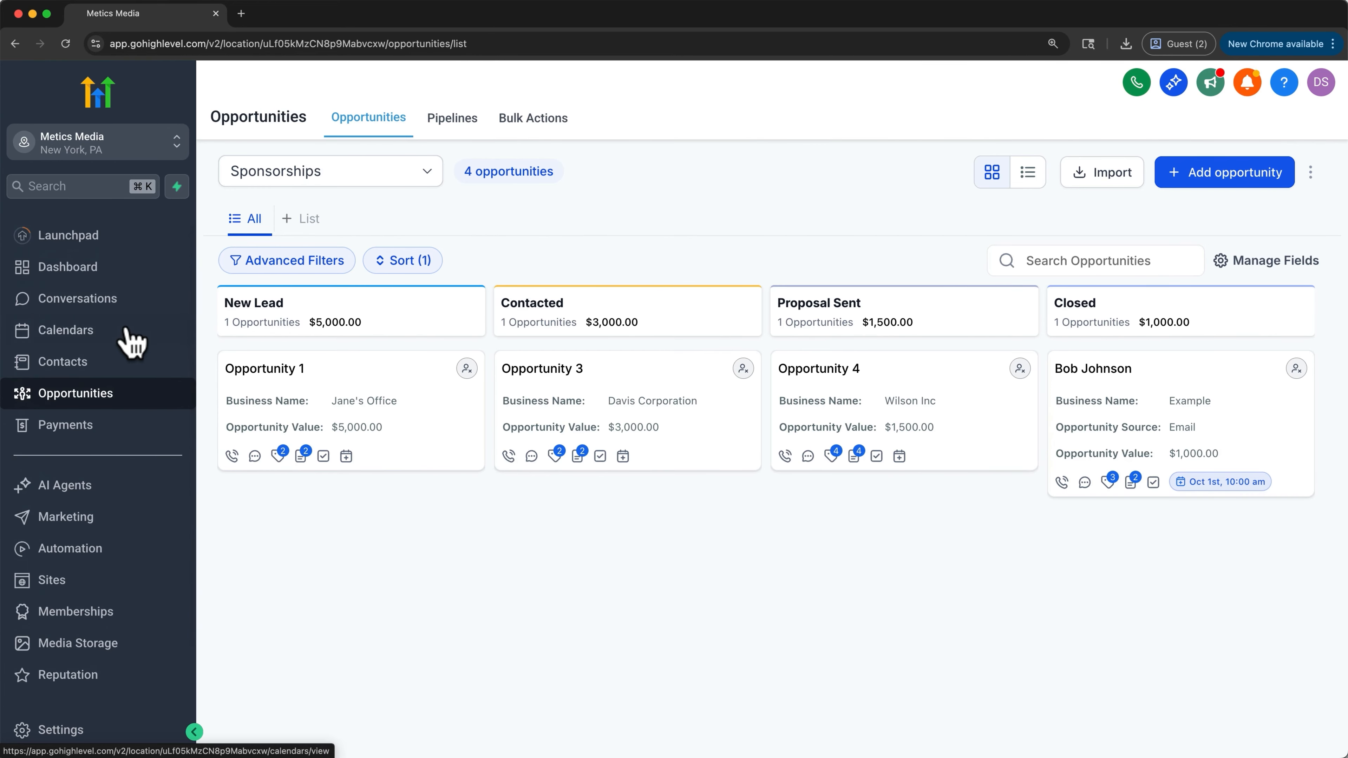
pyautogui.click(85, 268)
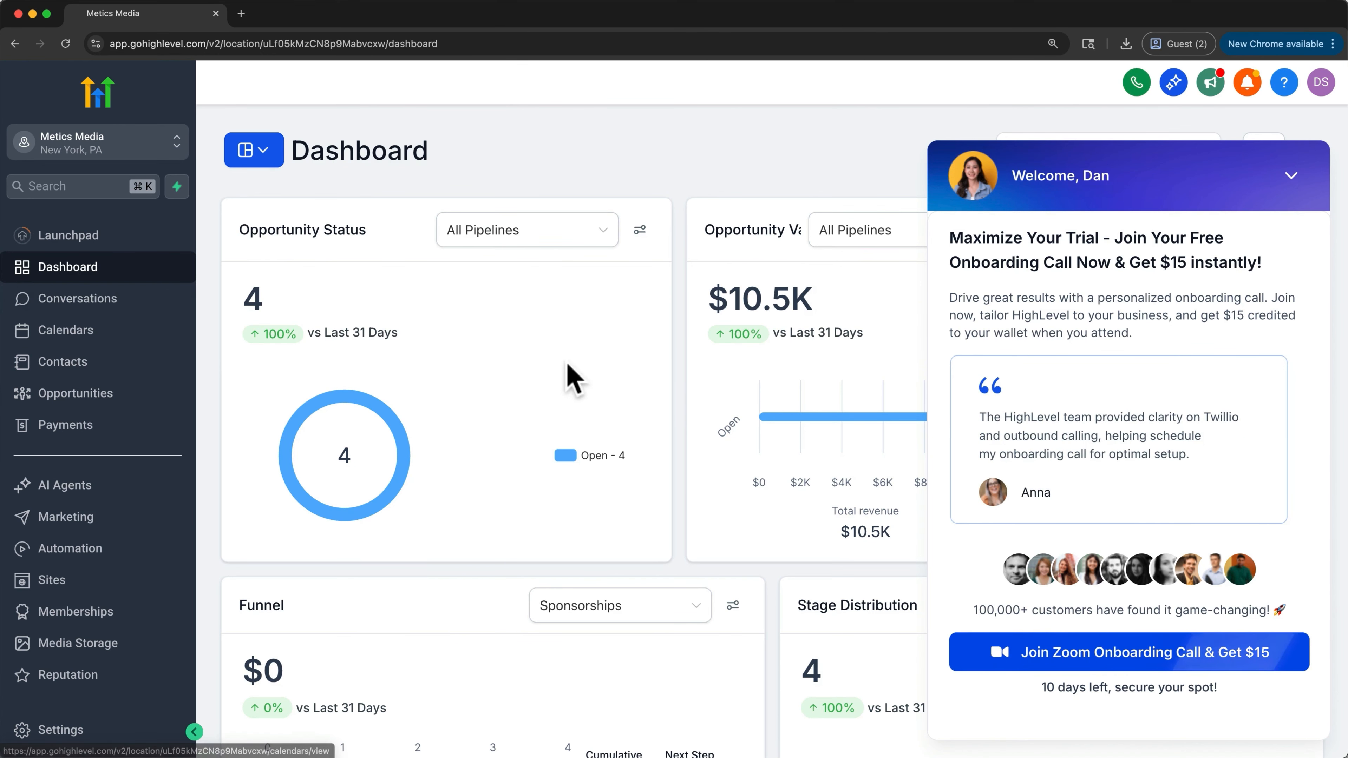
pyautogui.click(1290, 175)
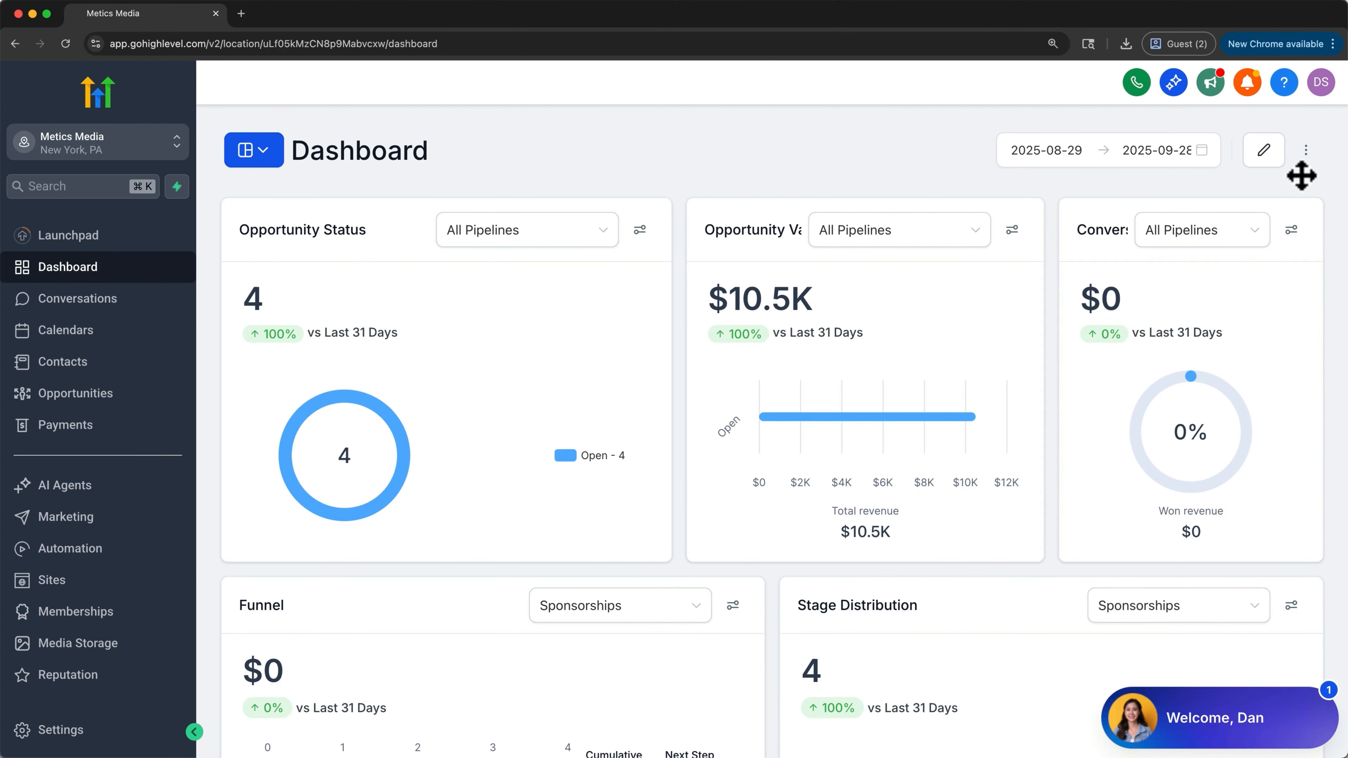
pyautogui.press('super+minus')
pyautogui.press('super+minus')
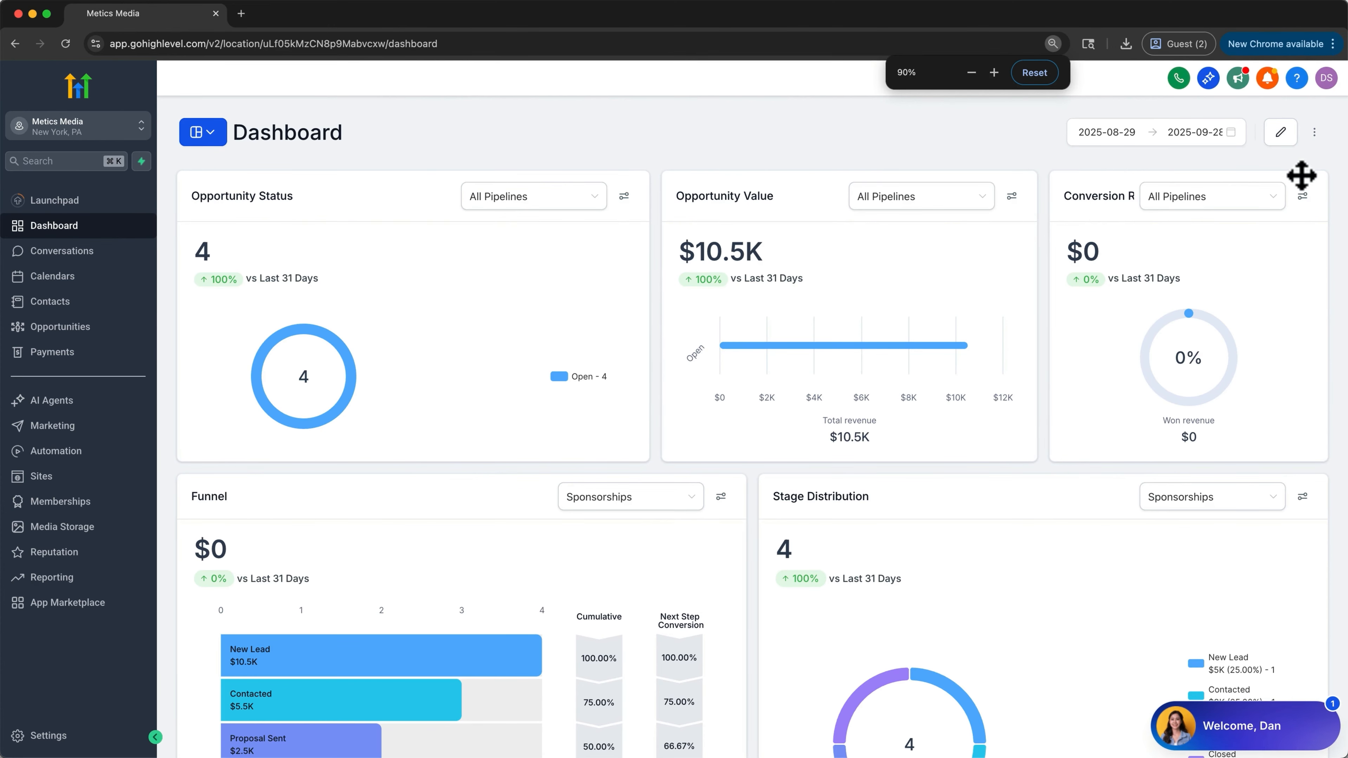
pyautogui.moveTo(765, 319)
pyautogui.scroll(-5, 763, 308)
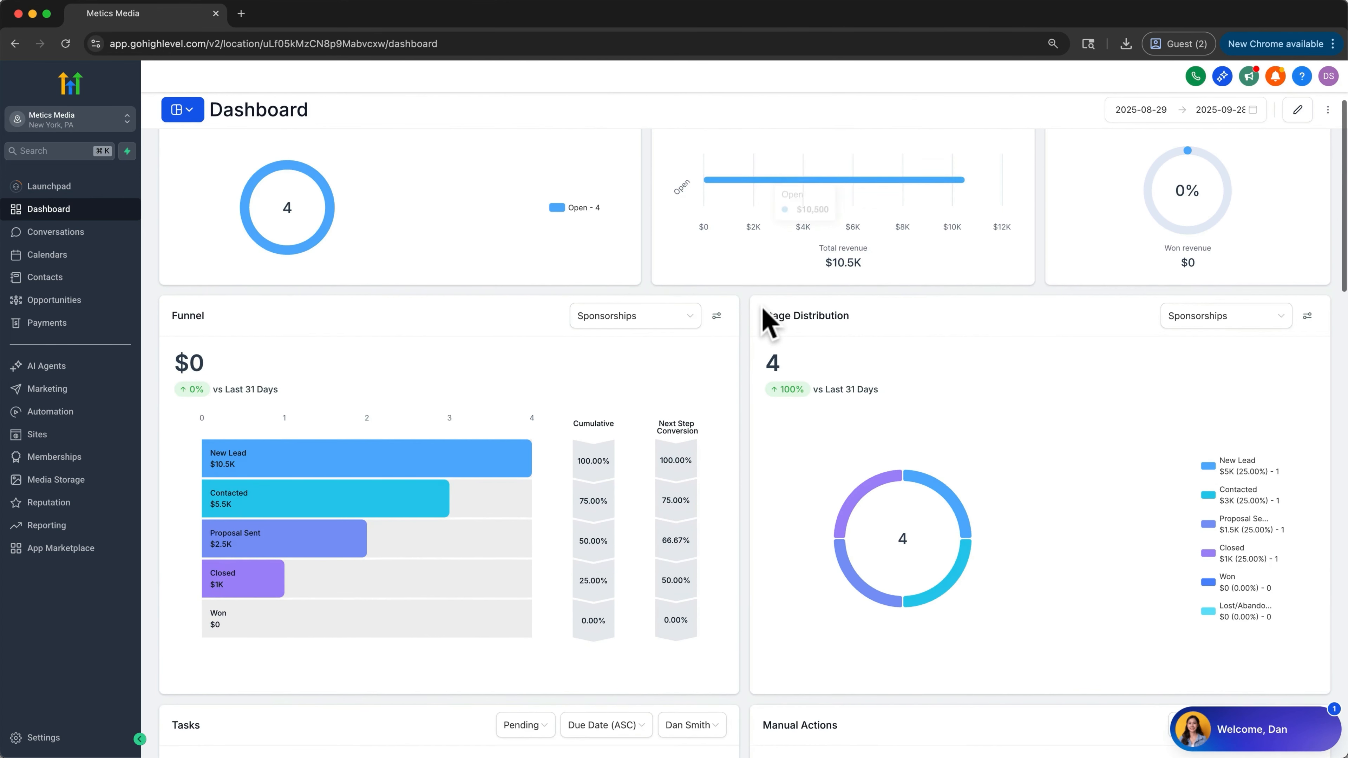
pyautogui.scroll(-2, 763, 308)
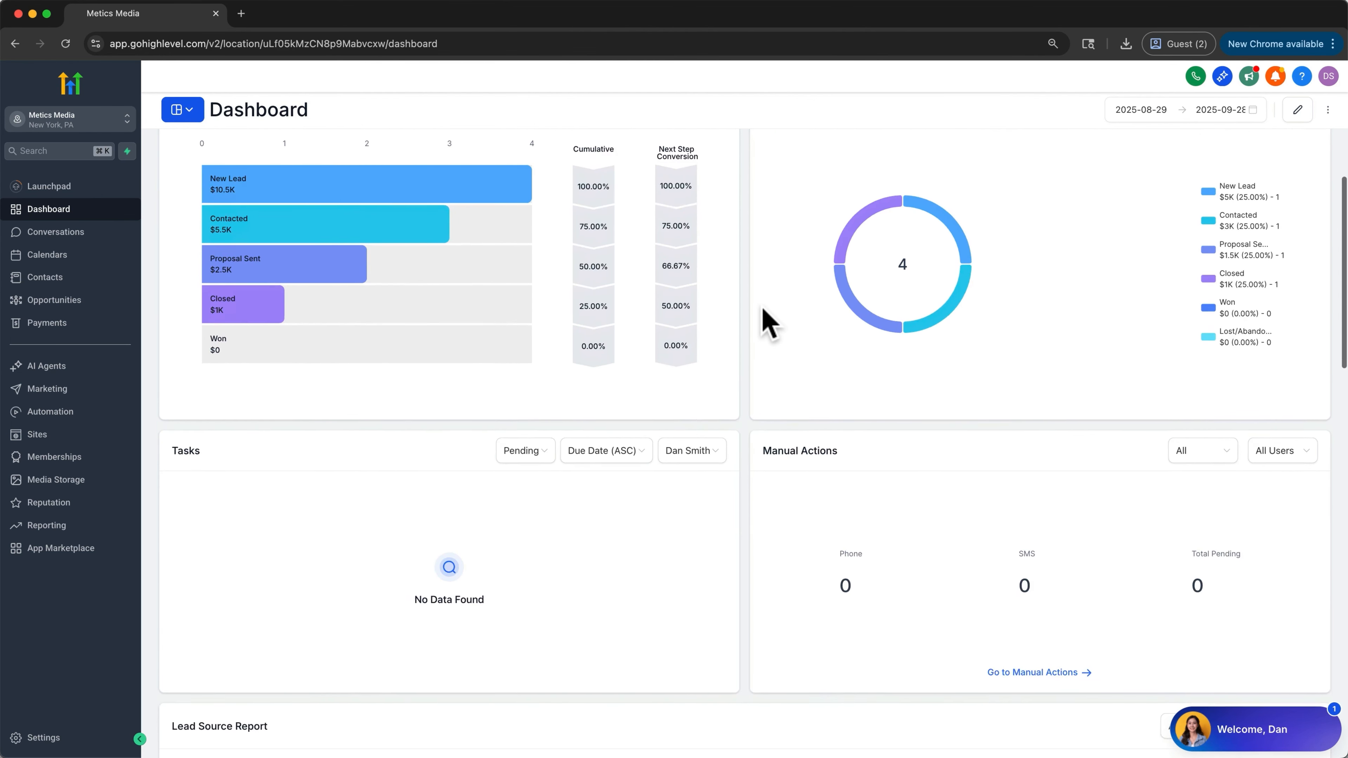